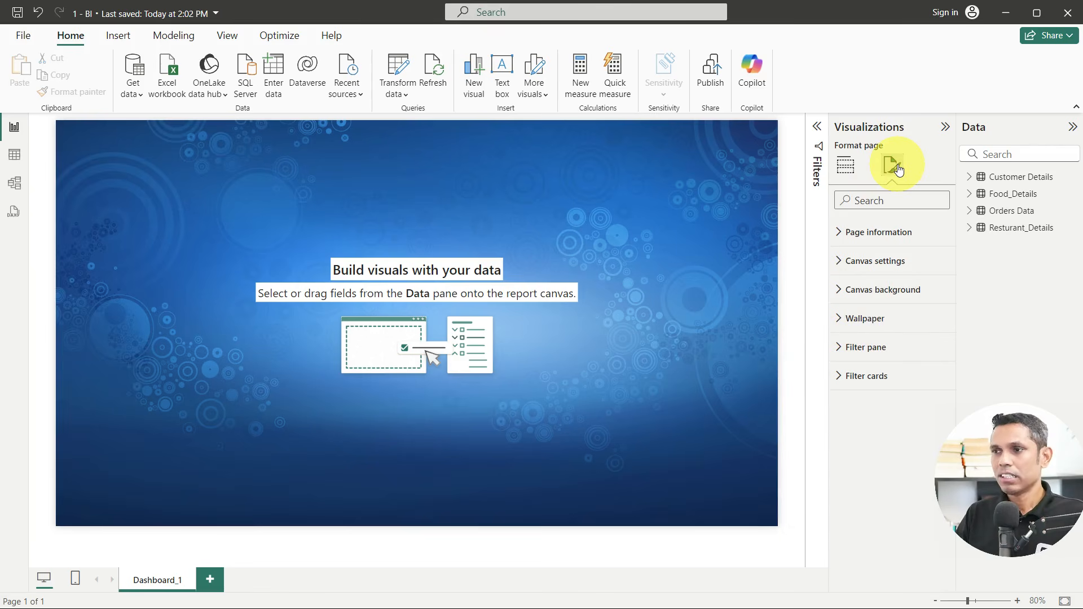
click(845, 167)
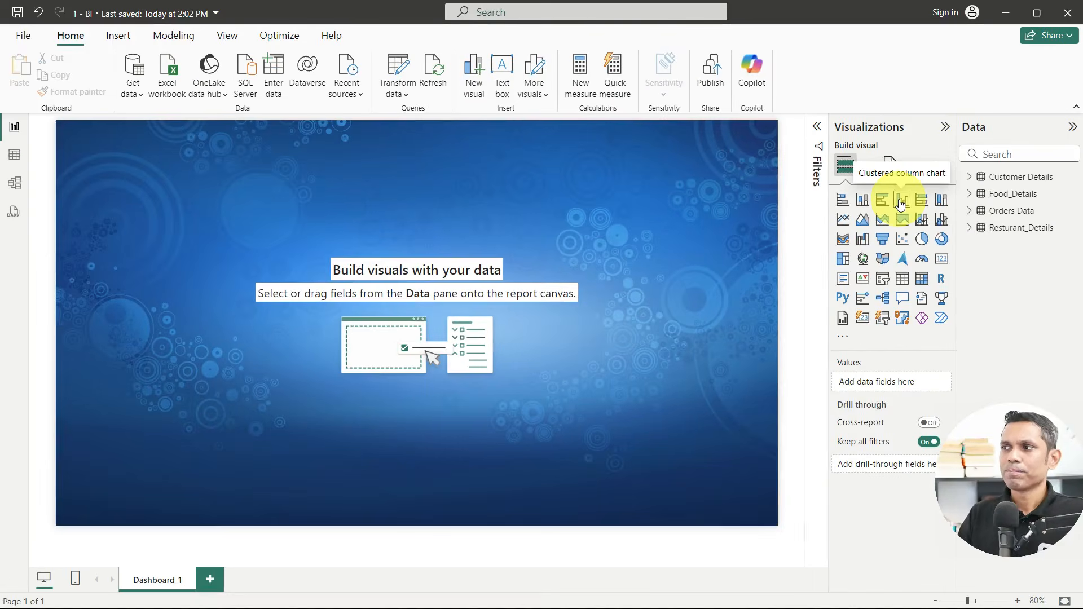
click(862, 203)
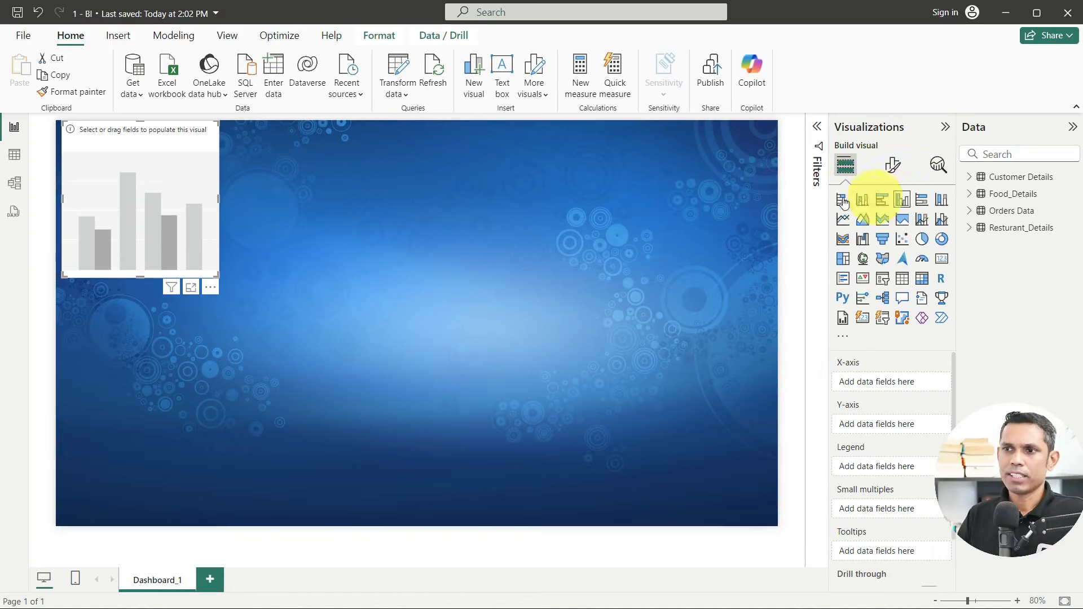
drag(205, 177, 235, 207)
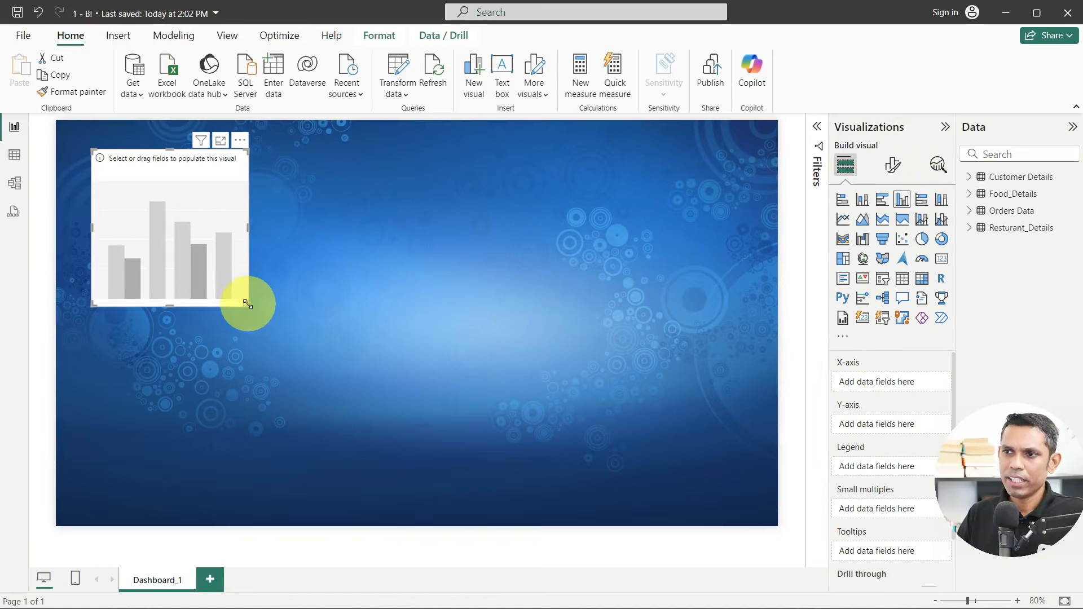
drag(247, 305, 259, 329)
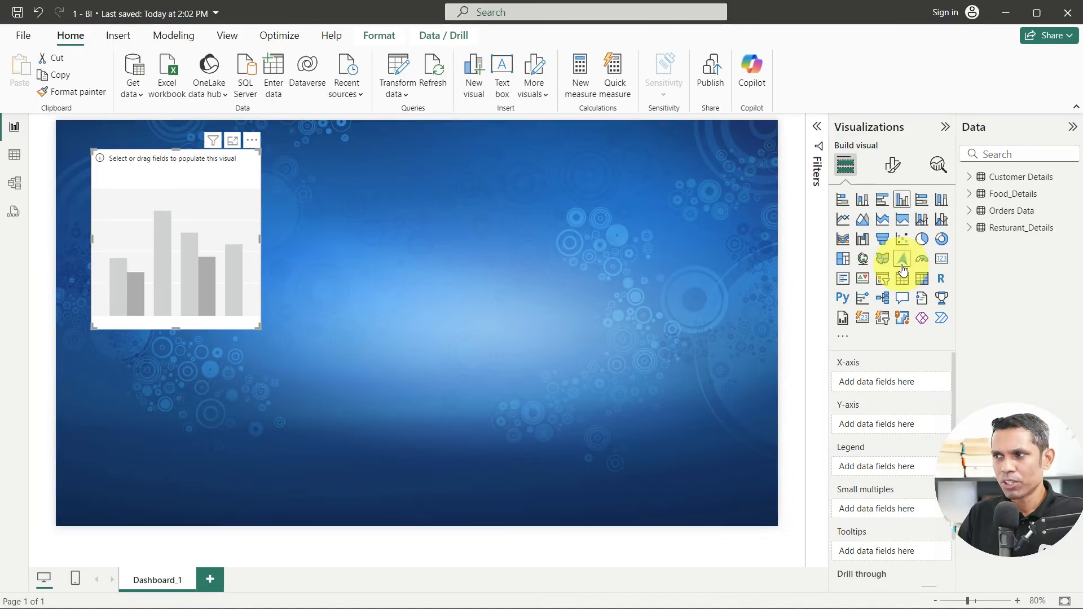
click(712, 358)
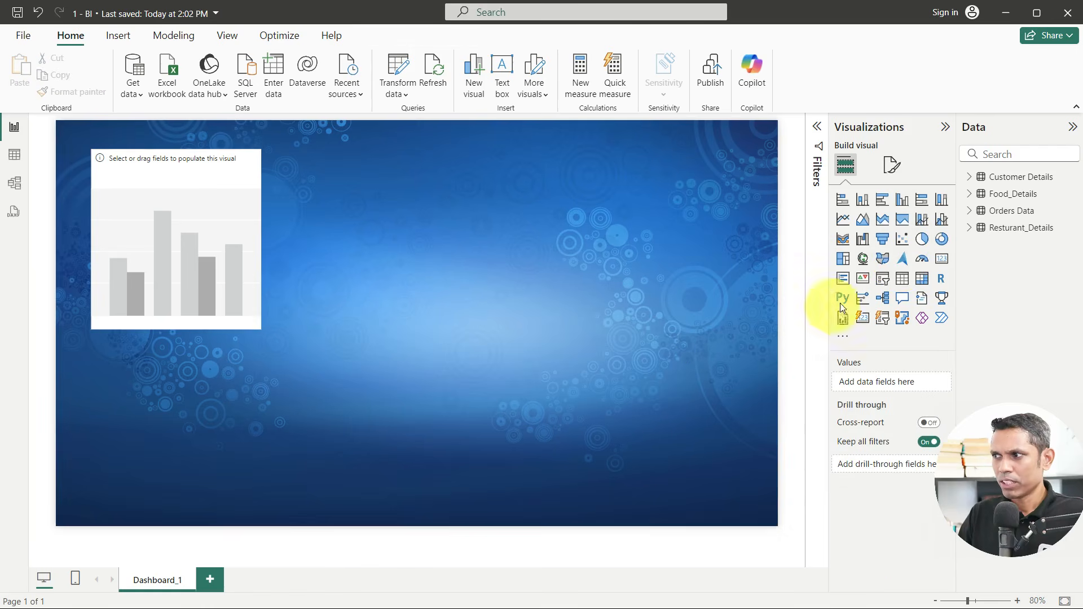
click(940, 266)
drag(181, 411, 467, 345)
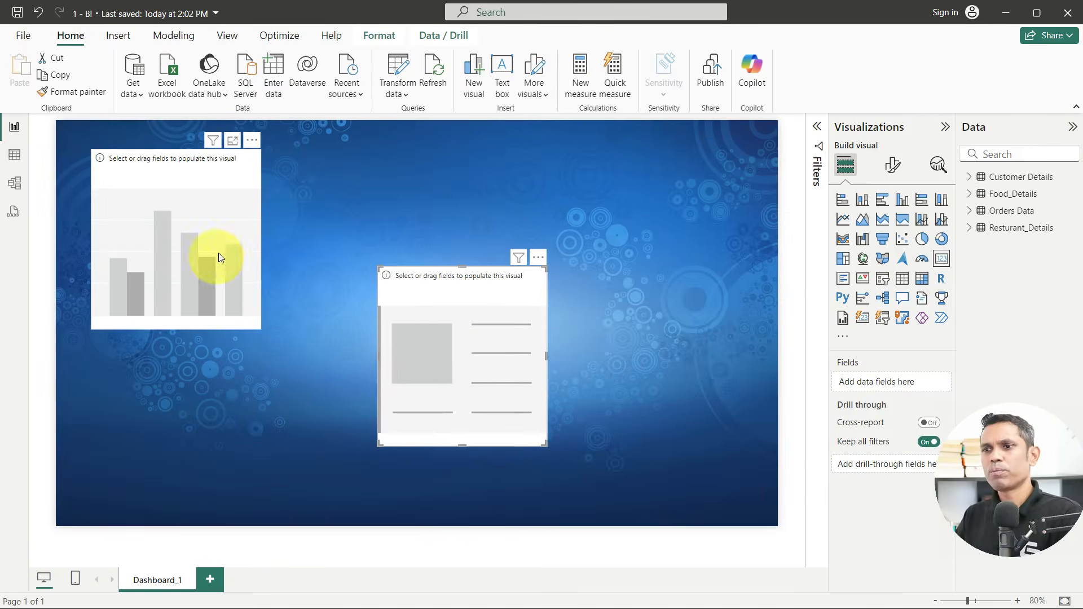
key(Delete)
click(196, 192)
drag(204, 184, 321, 241)
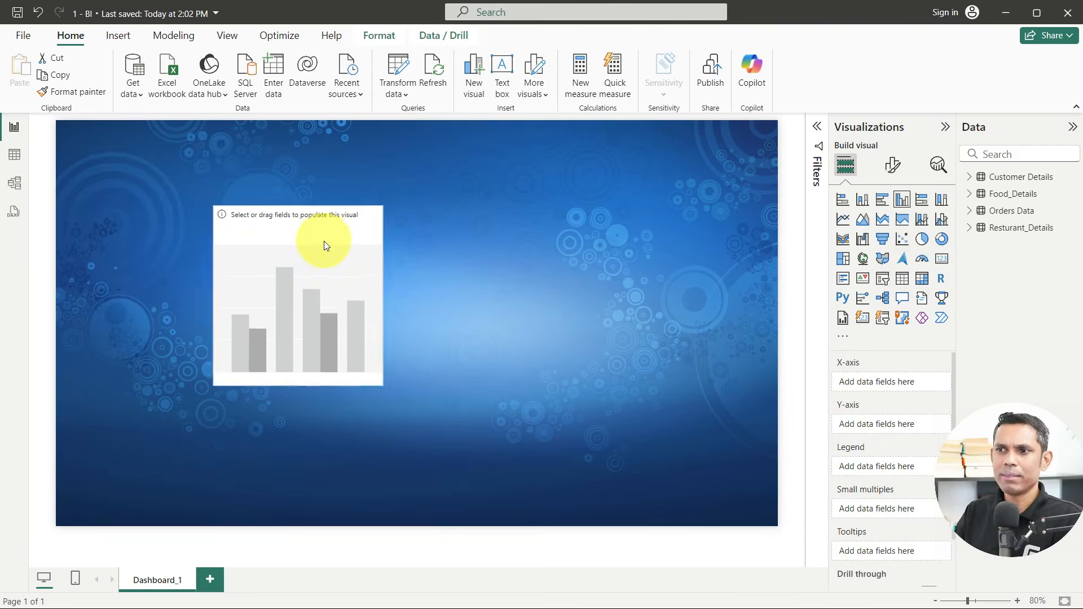
key(Delete)
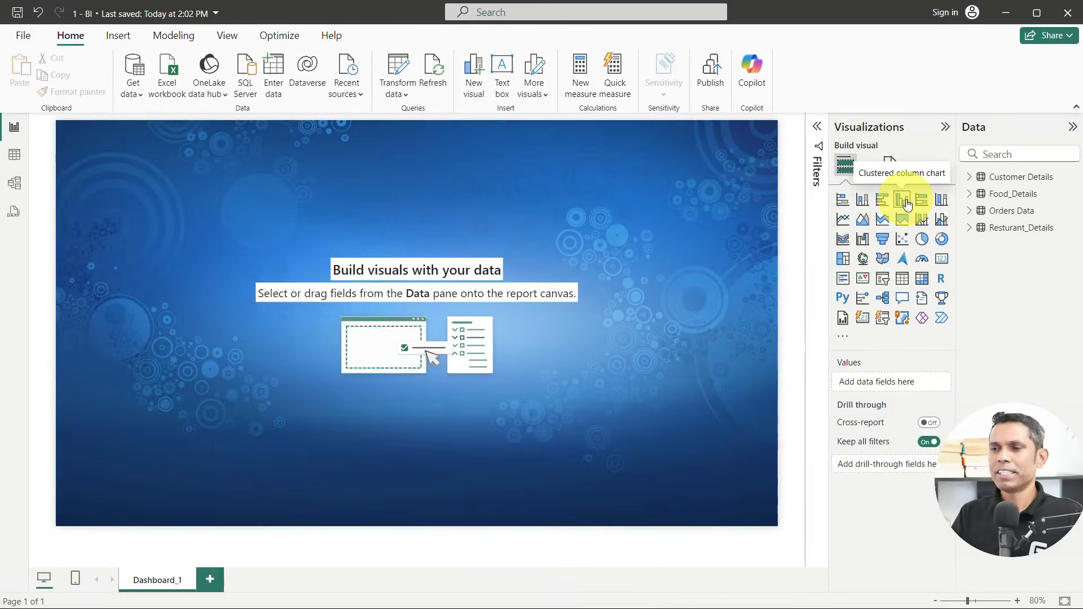
Insert a clustered column chart, move it off the canvas corner and enlarge it over the upper-middle area of the page
click(906, 205)
drag(177, 164, 373, 238)
drag(415, 353, 613, 434)
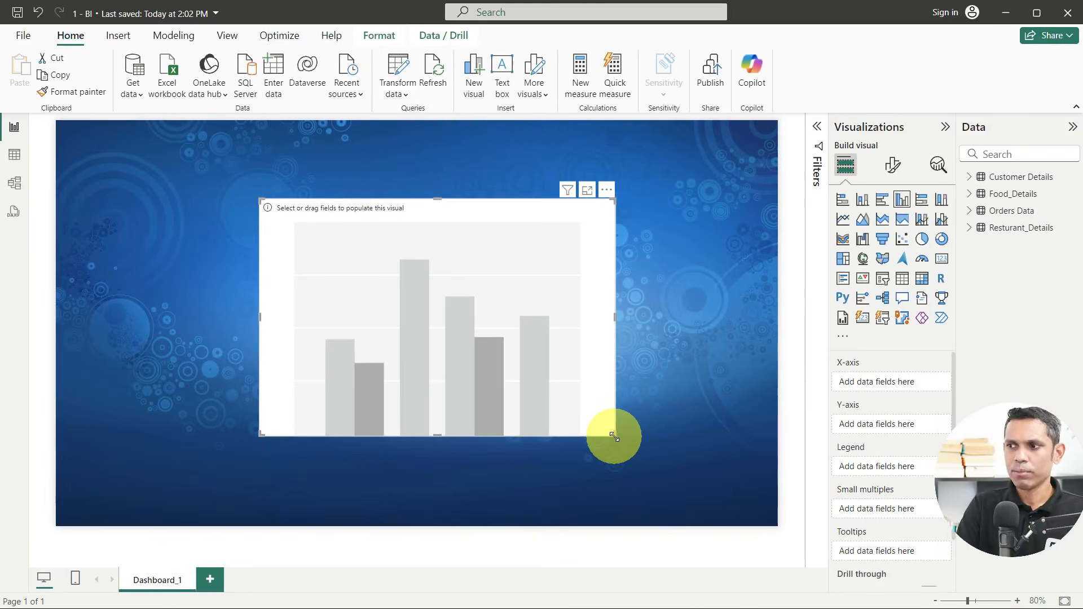
drag(614, 438, 542, 430)
drag(542, 199, 590, 179)
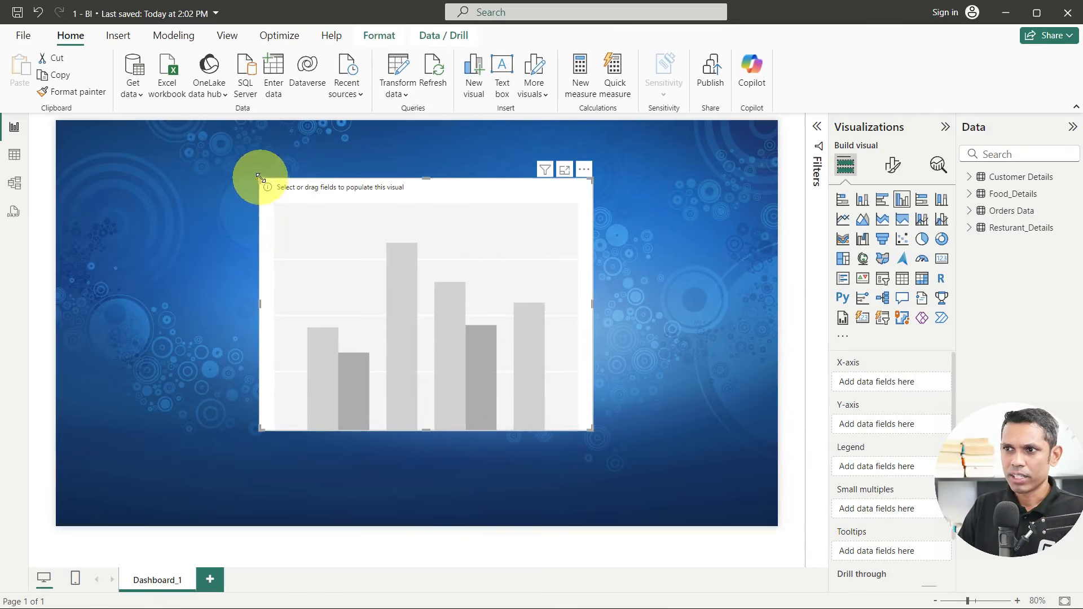
drag(261, 179, 211, 160)
drag(297, 230, 259, 231)
drag(332, 264, 340, 291)
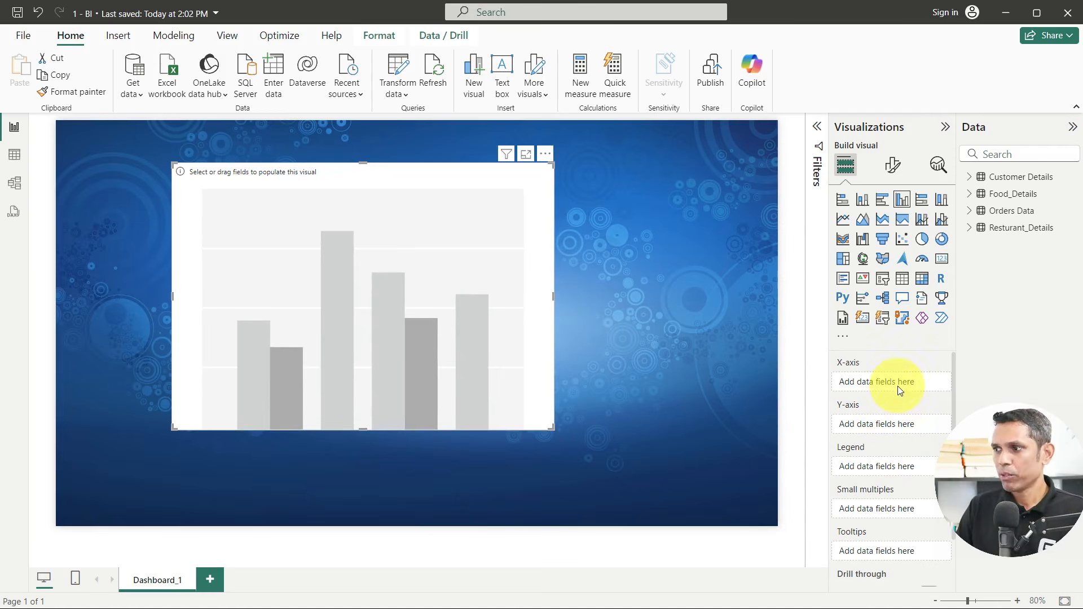
drag(1017, 480, 783, 80)
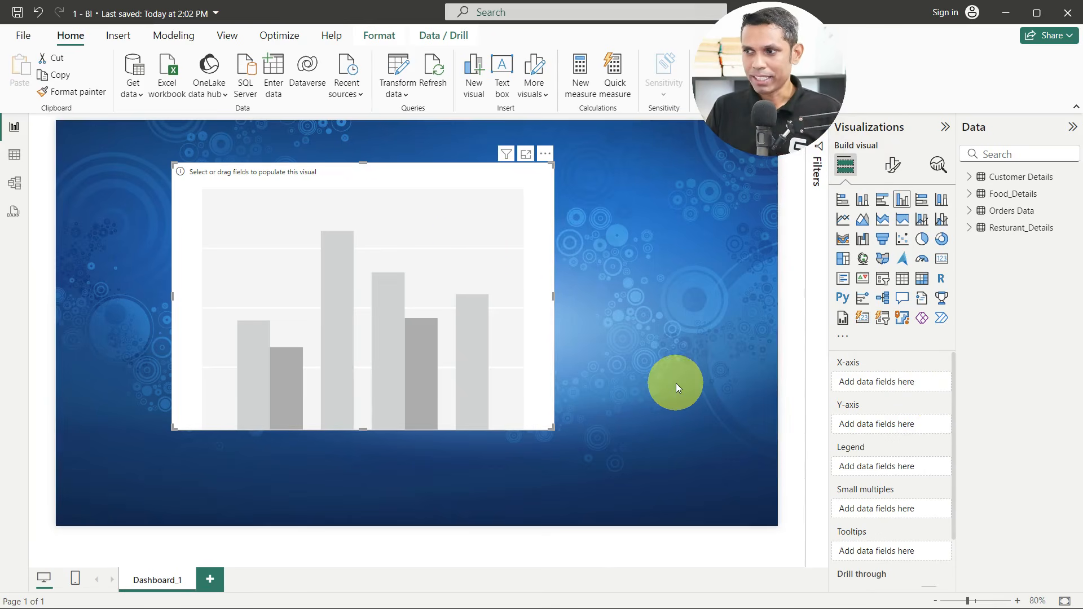
click(676, 387)
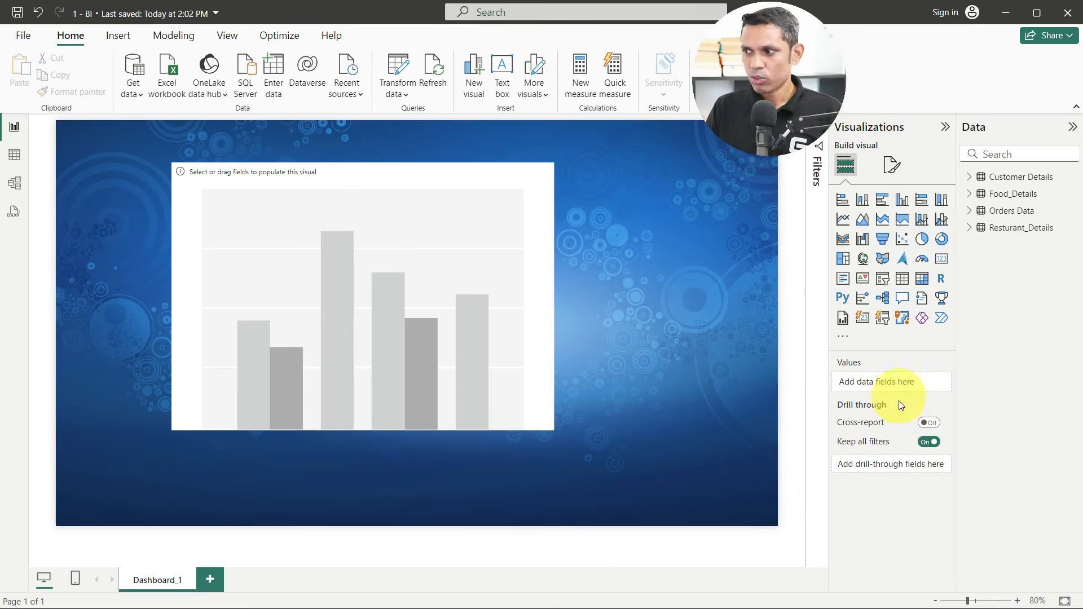
click(418, 222)
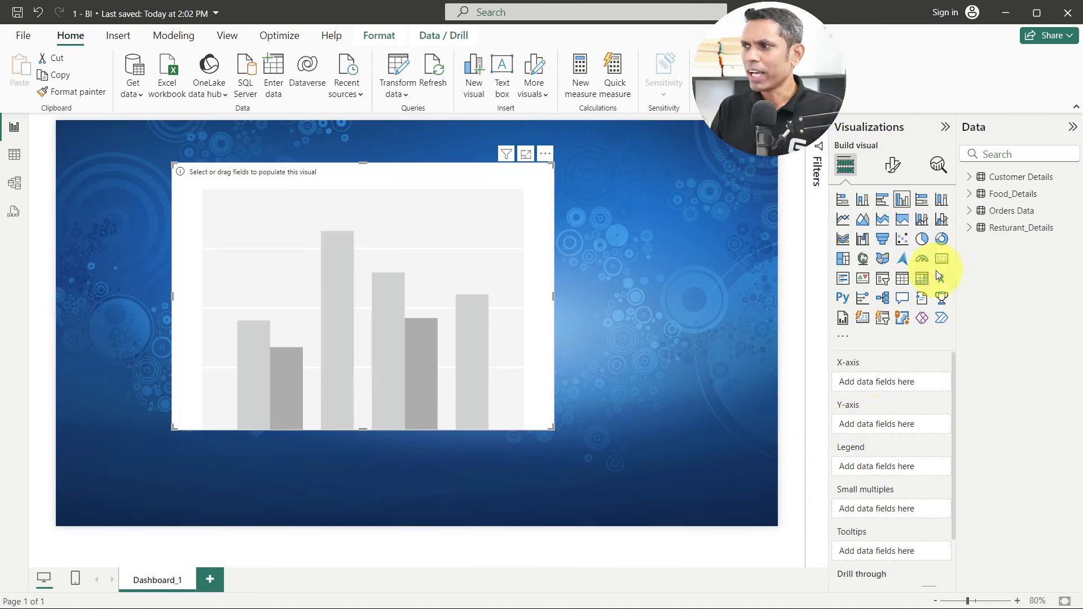
Assign the quantity field from the Orders Data table to the Y-axis of the column chart
click(969, 216)
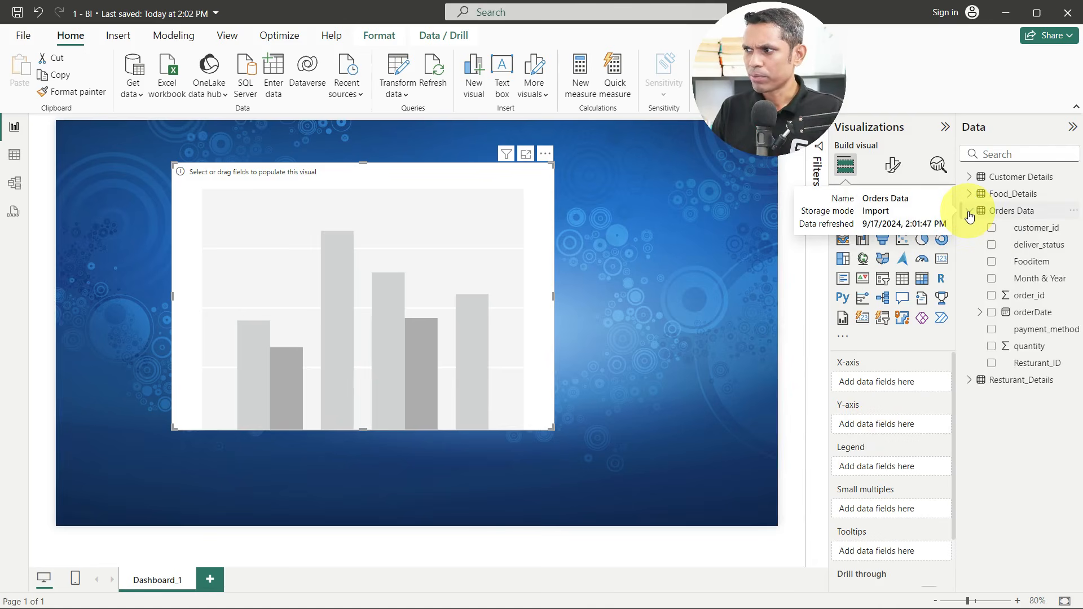
click(969, 216)
click(968, 214)
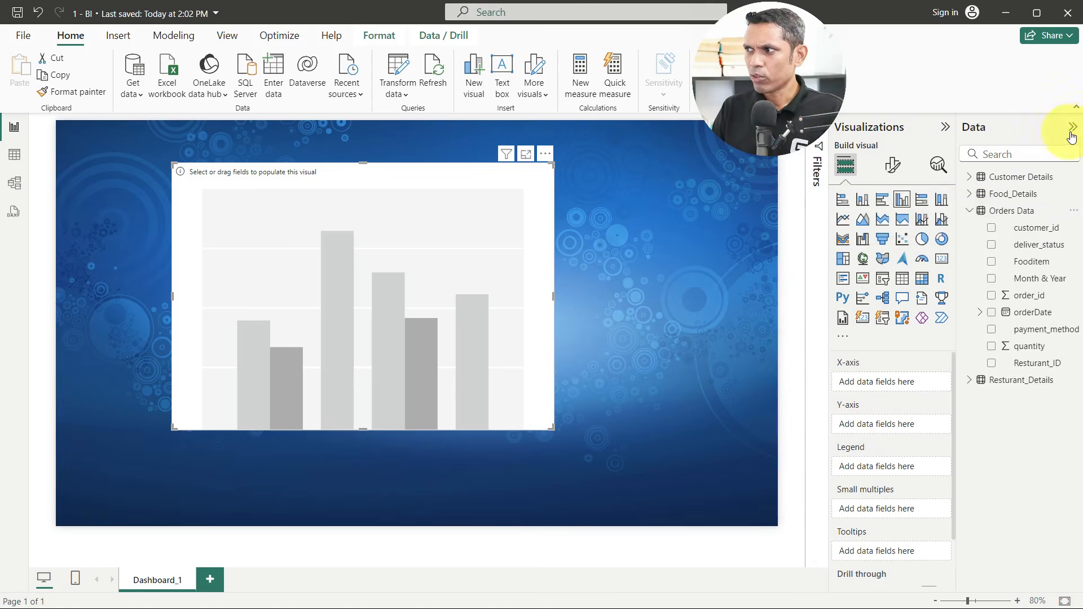
click(1072, 130)
click(1073, 133)
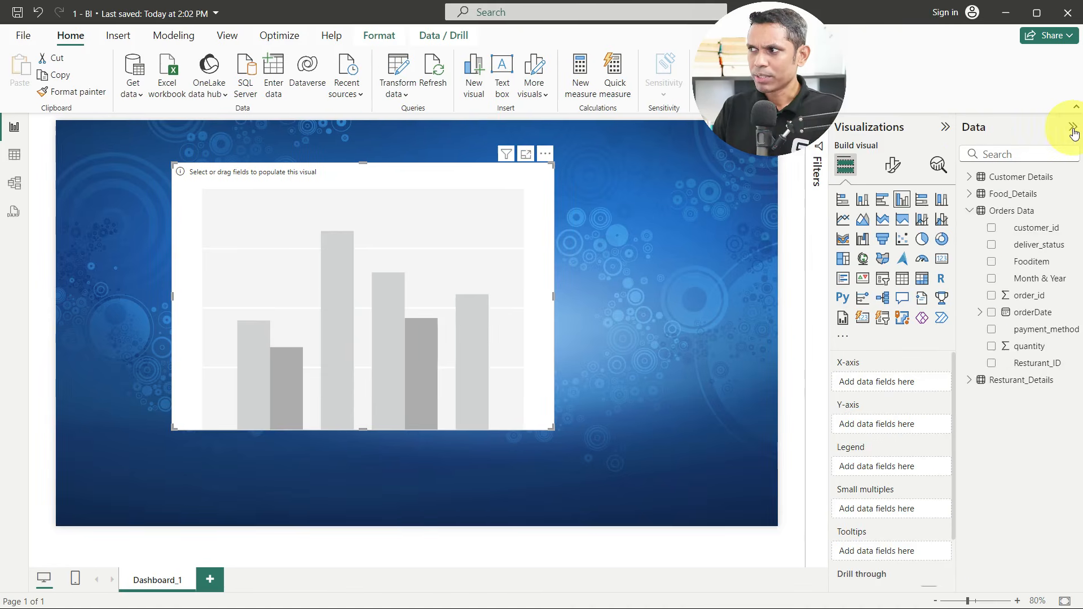
click(969, 215)
click(970, 214)
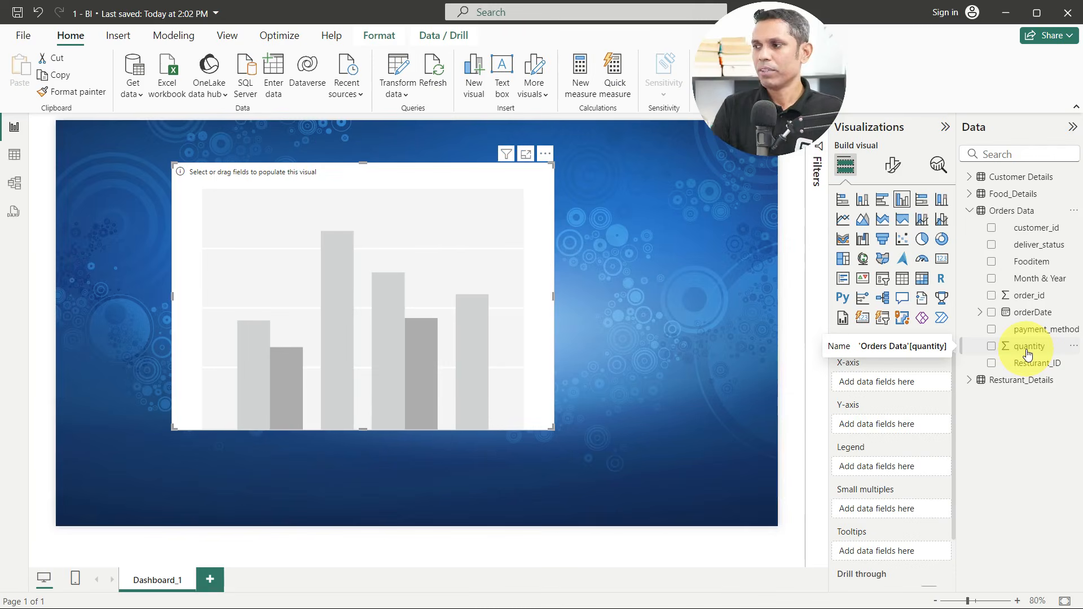
drag(1028, 354, 901, 429)
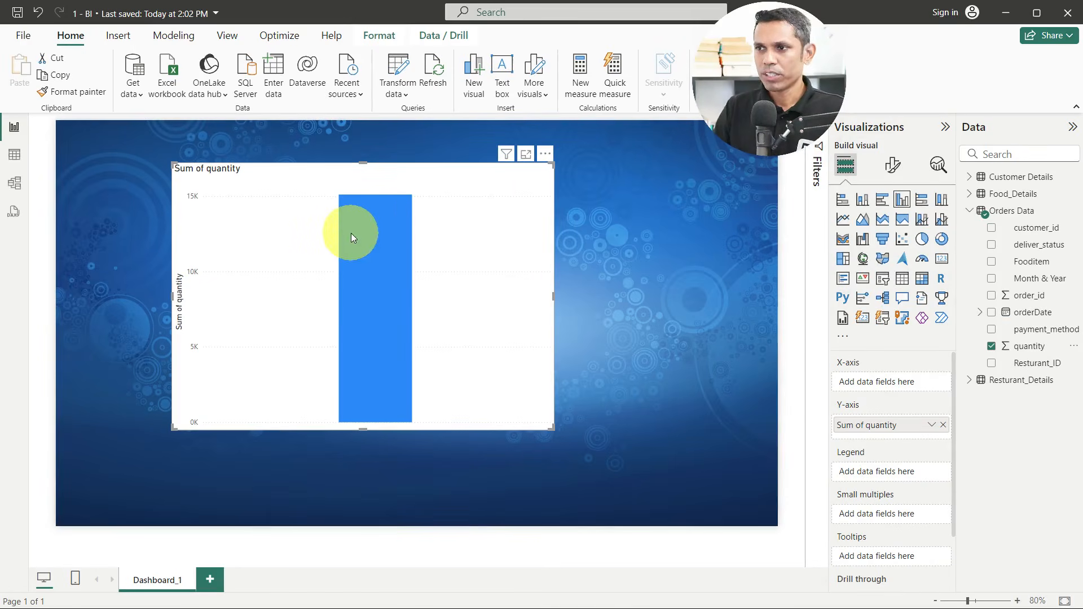
mouse_move(365, 242)
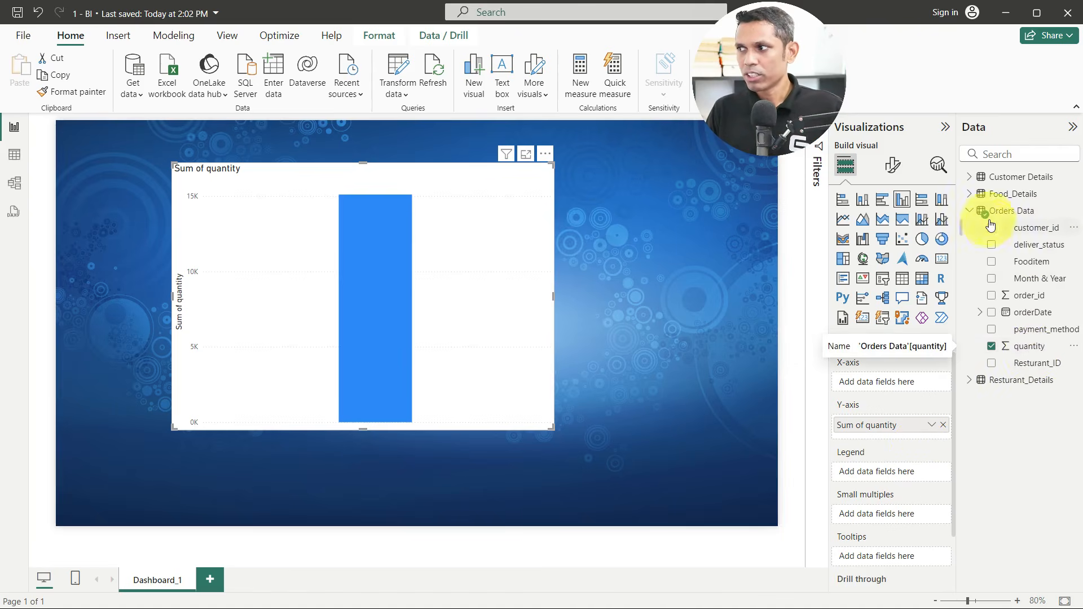
Assign the Food_Type field from the Food_Details table to the X-axis of the column chart
click(970, 218)
click(970, 194)
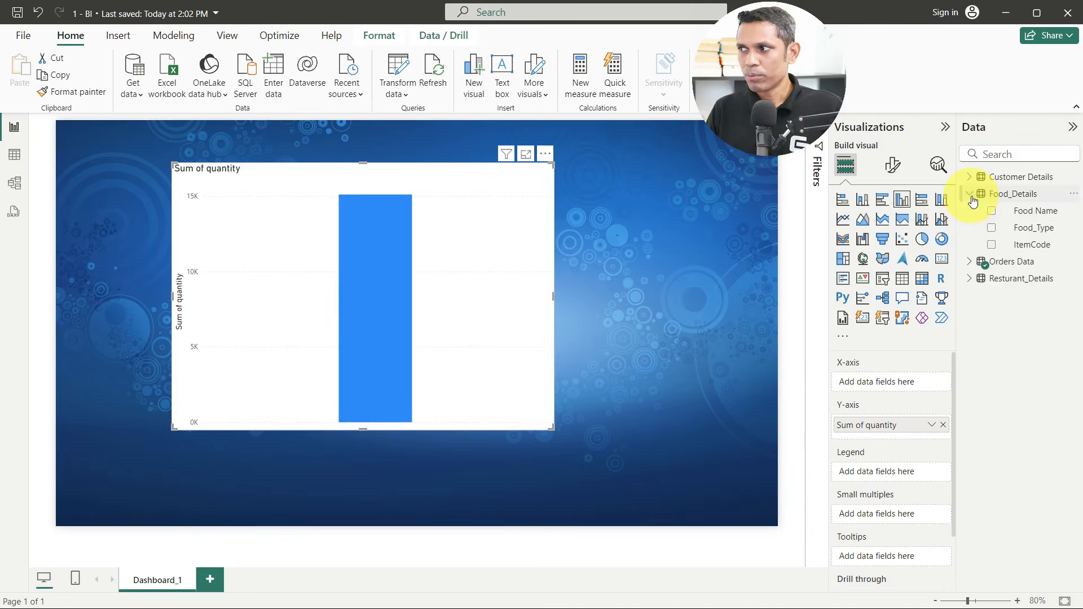
drag(1035, 233, 911, 382)
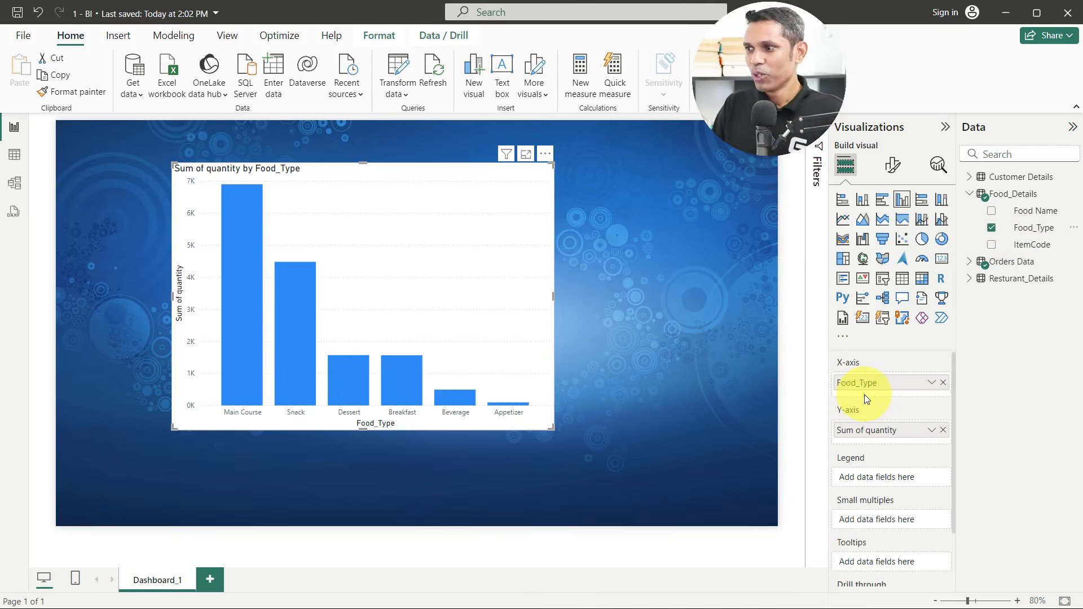
Enlarge the column chart towards the page's lower-right corner and check the quantity for Main Course
drag(555, 430, 692, 485)
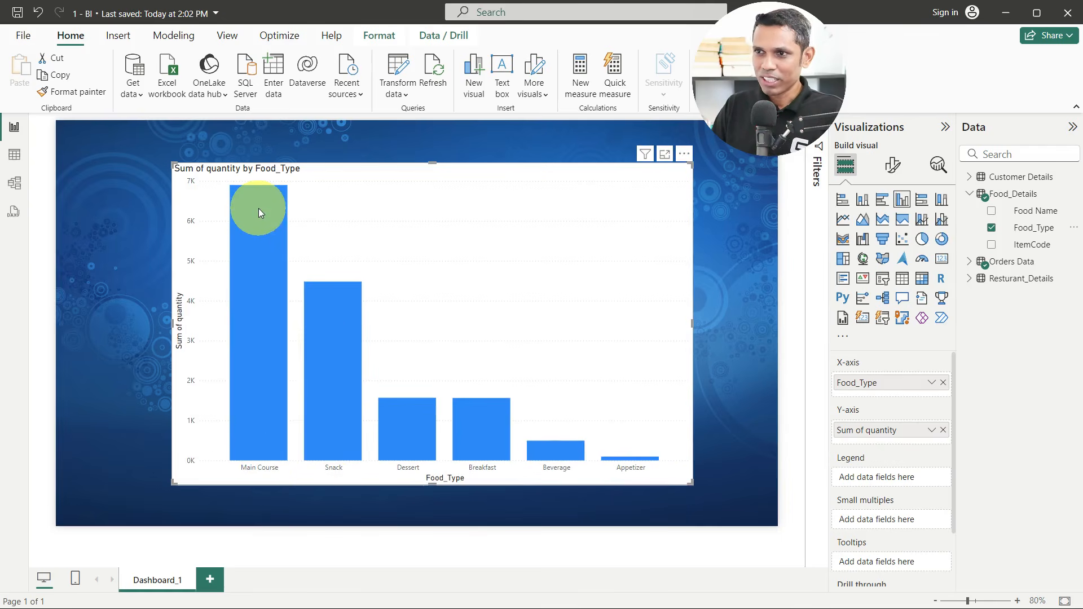
mouse_move(259, 208)
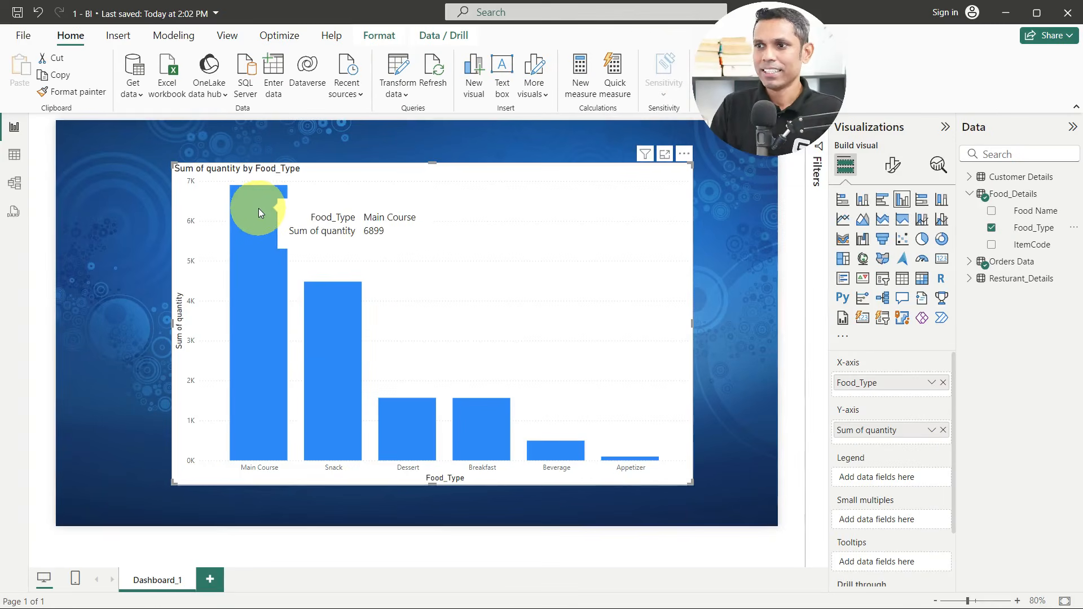
mouse_move(405, 474)
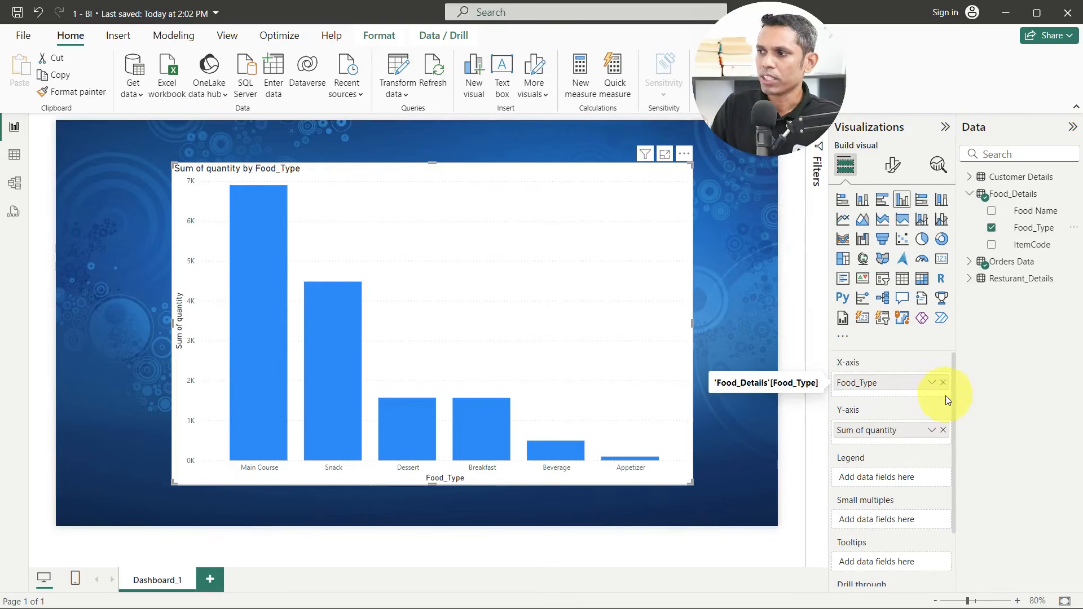
Replace Food_Type on the chart's X-axis with member_Type from Customer Details and compare the Regular and Gold quantities
click(943, 383)
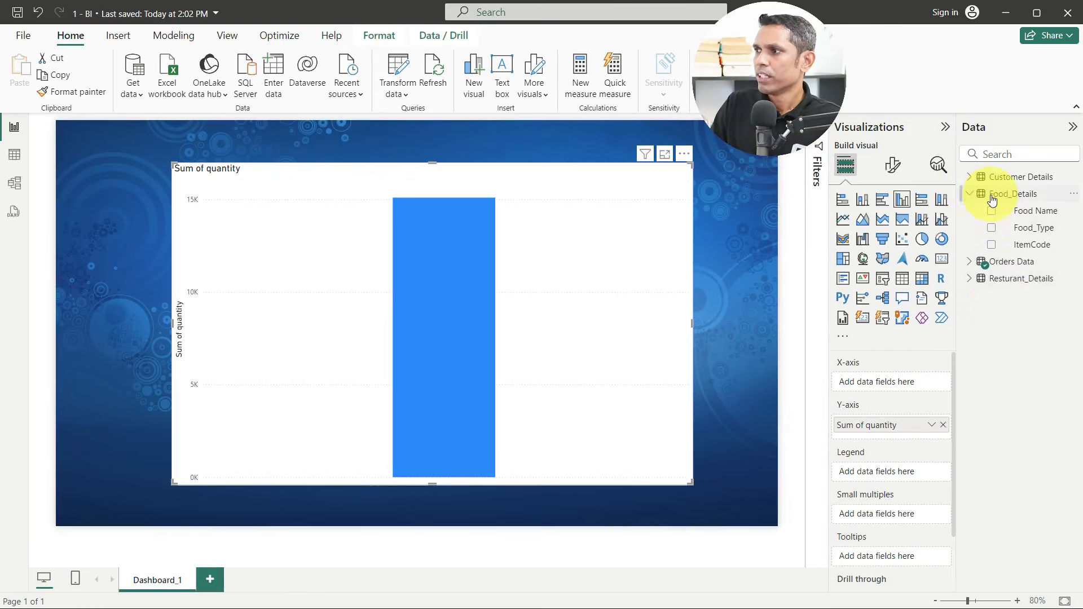
click(971, 181)
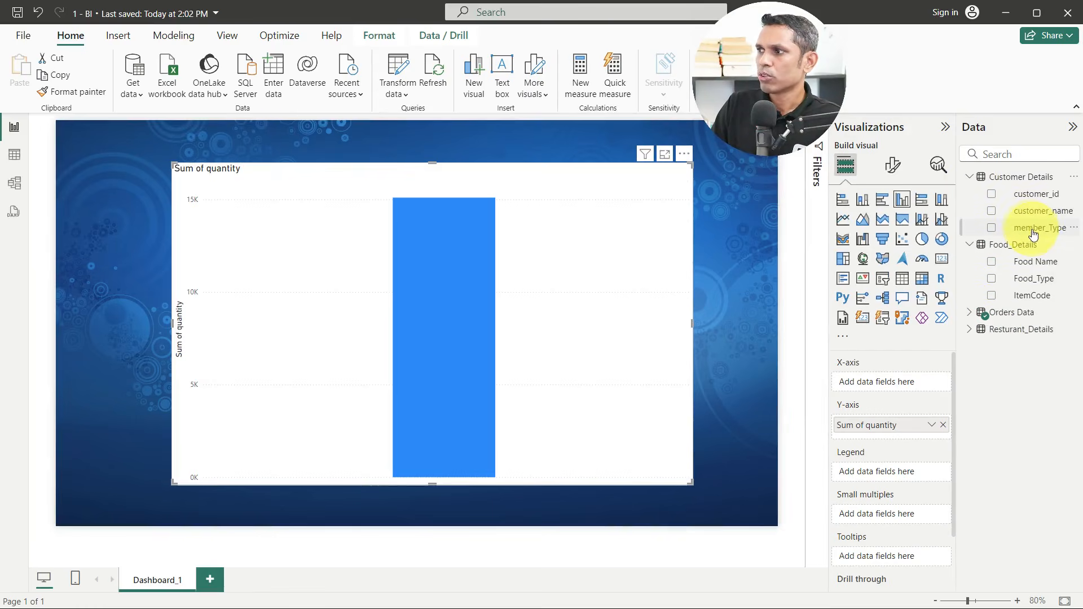
drag(1037, 231, 916, 384)
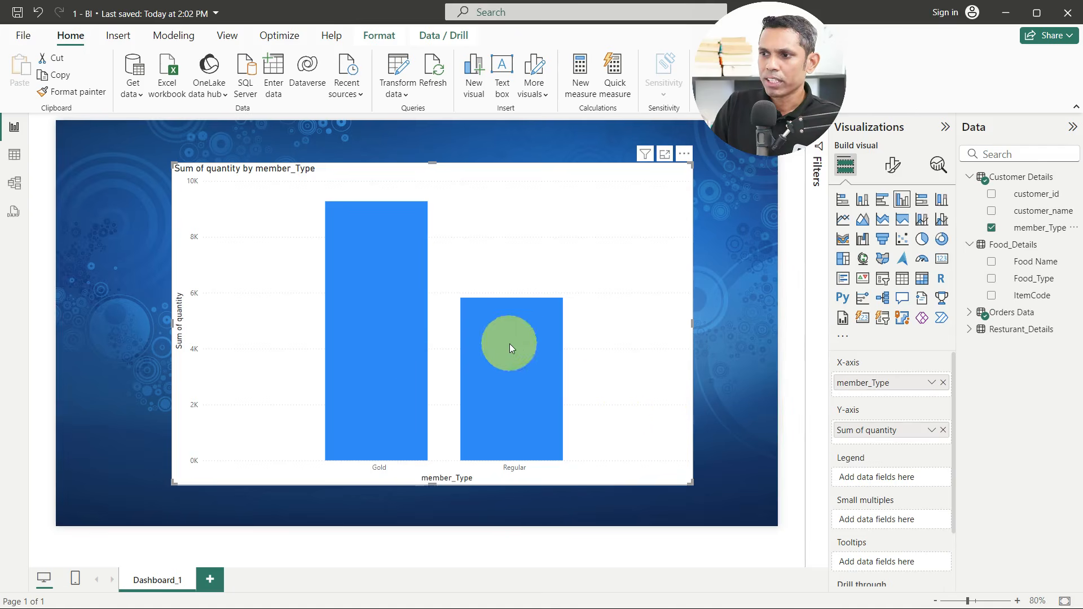
mouse_move(554, 392)
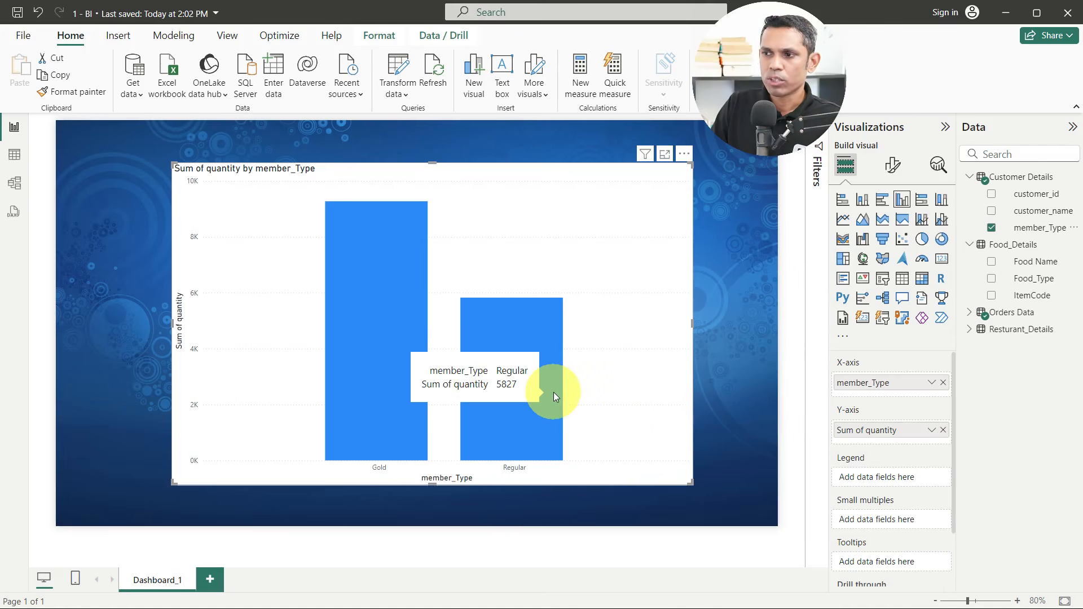
mouse_move(394, 324)
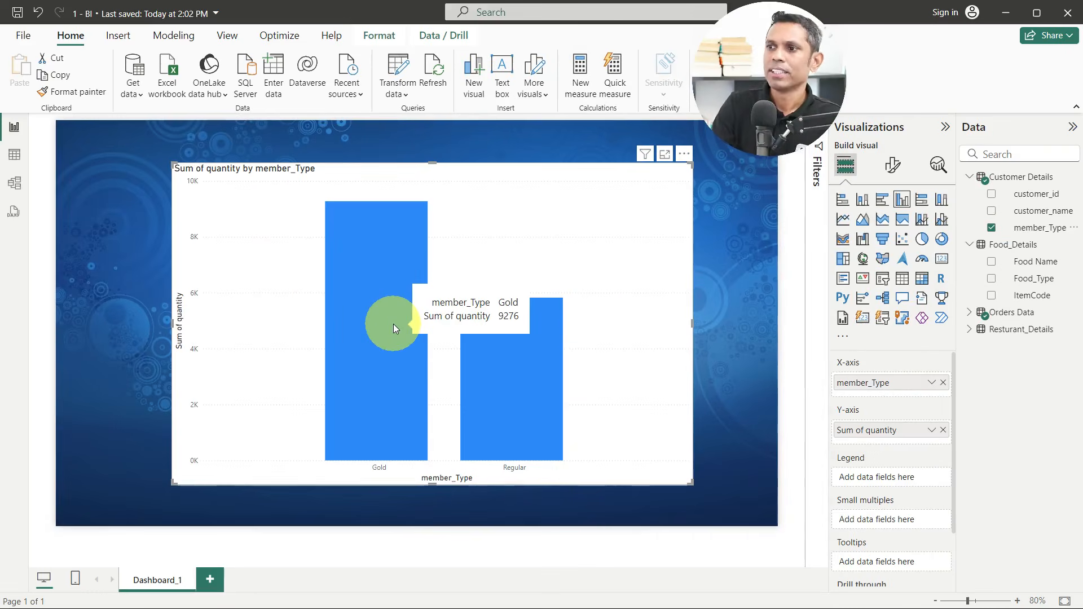
mouse_move(633, 430)
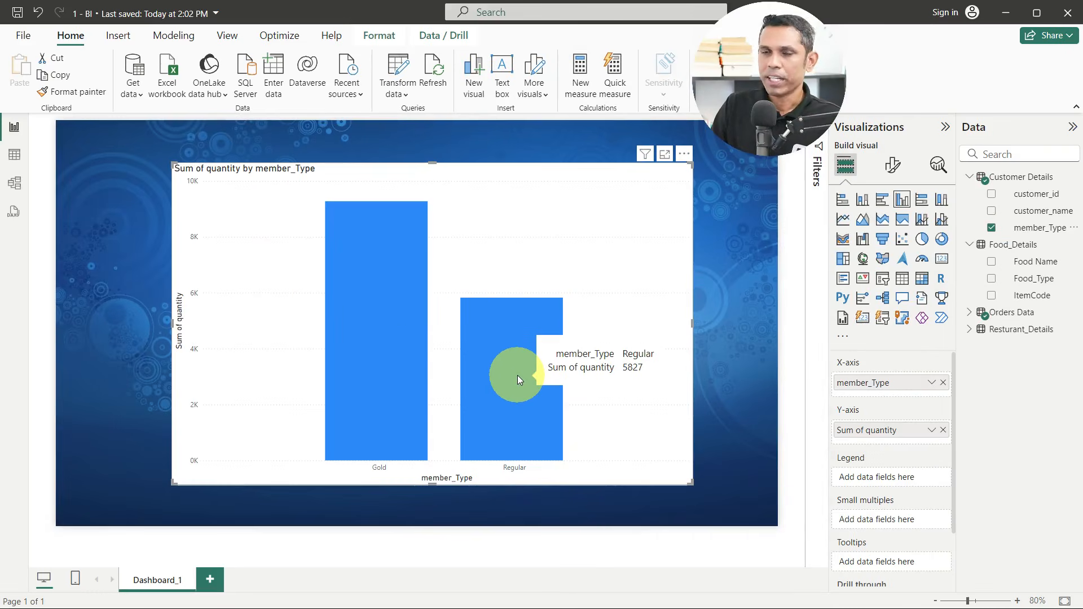
Replace member_Type on the chart's X-axis with Resturant_type from the Resturant_Details table and inspect the restaurant quantities
click(942, 382)
click(969, 328)
drag(1028, 380, 892, 381)
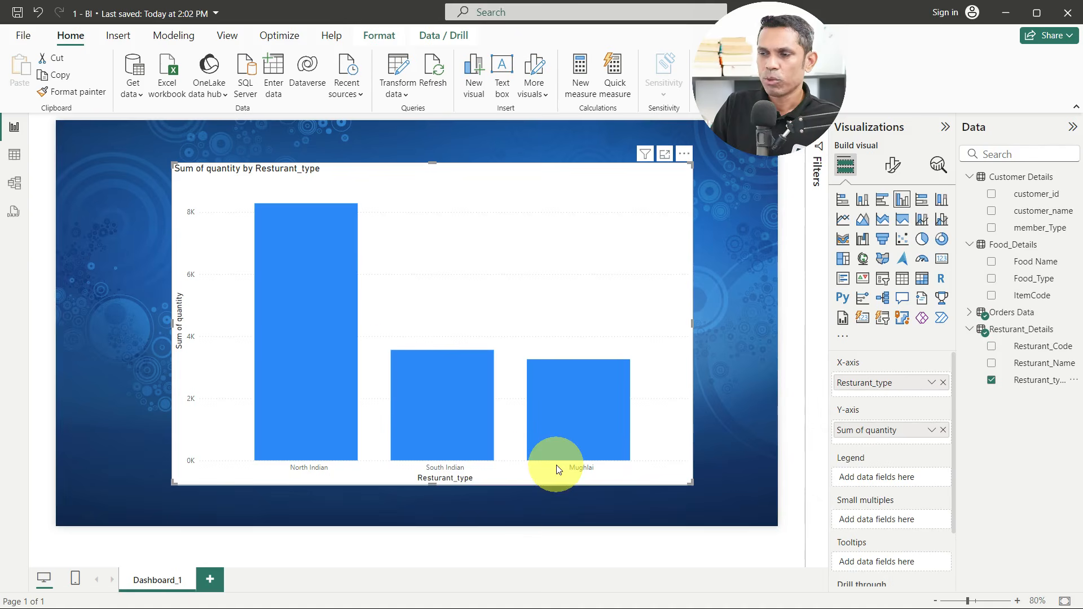
mouse_move(628, 421)
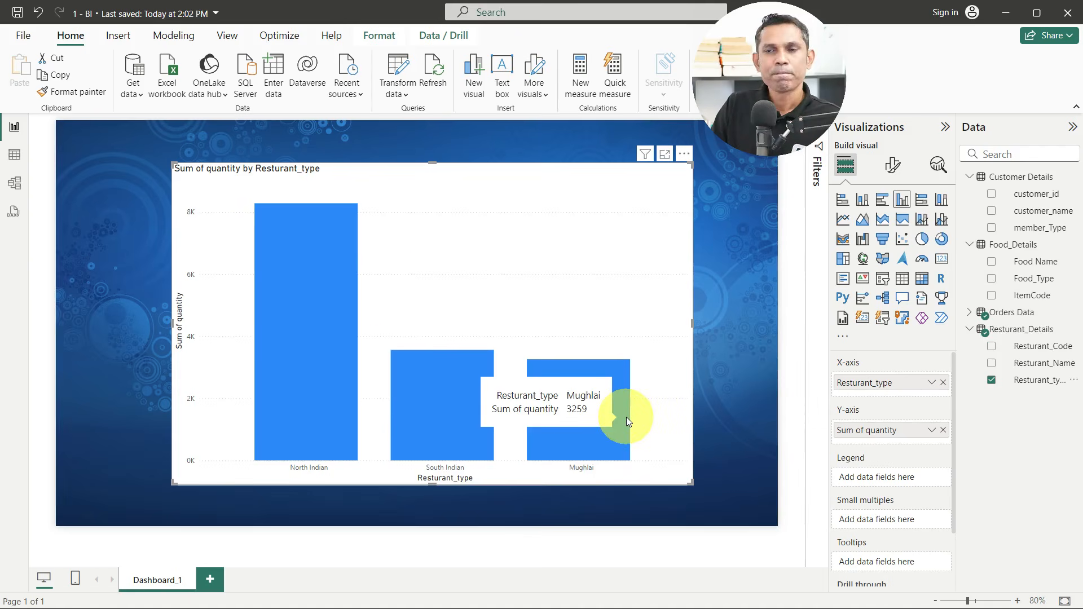
mouse_move(489, 380)
mouse_move(544, 407)
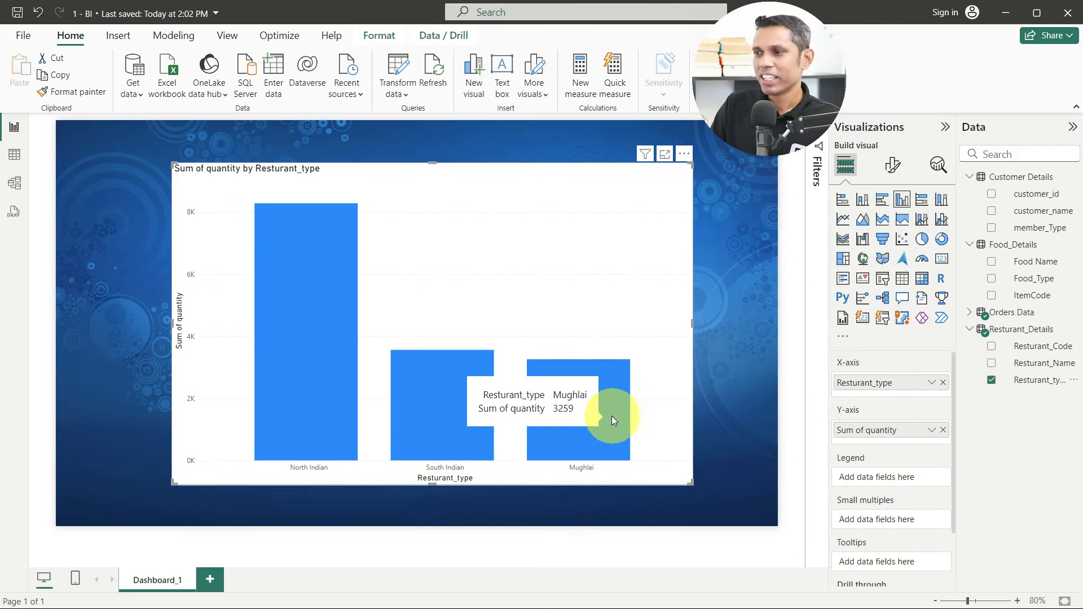
Remove the quantity field from the chart's Y-axis and add it again from the Orders Data table
click(942, 431)
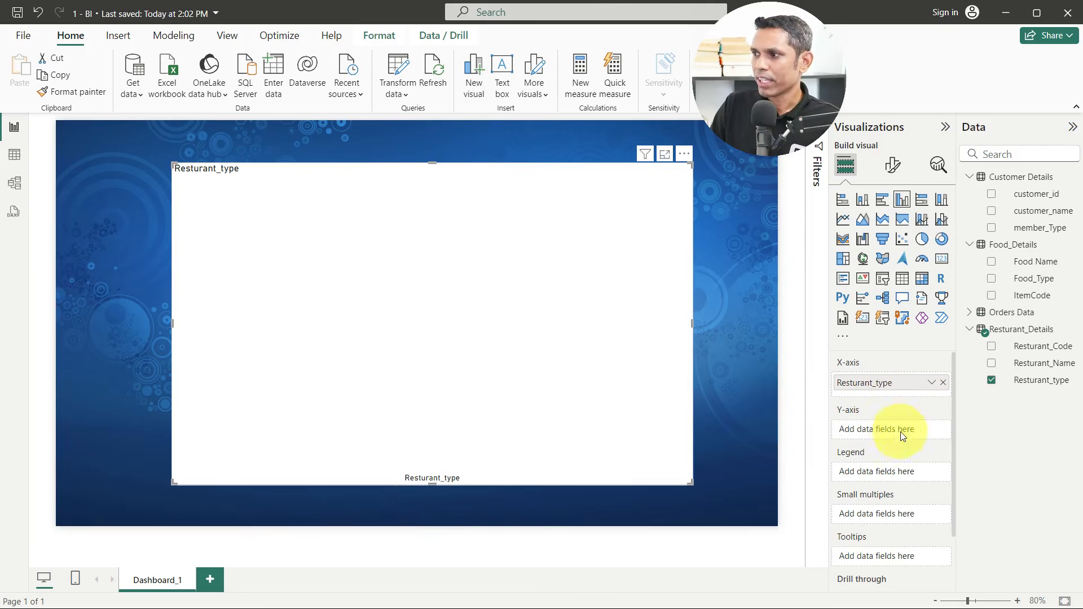
click(971, 312)
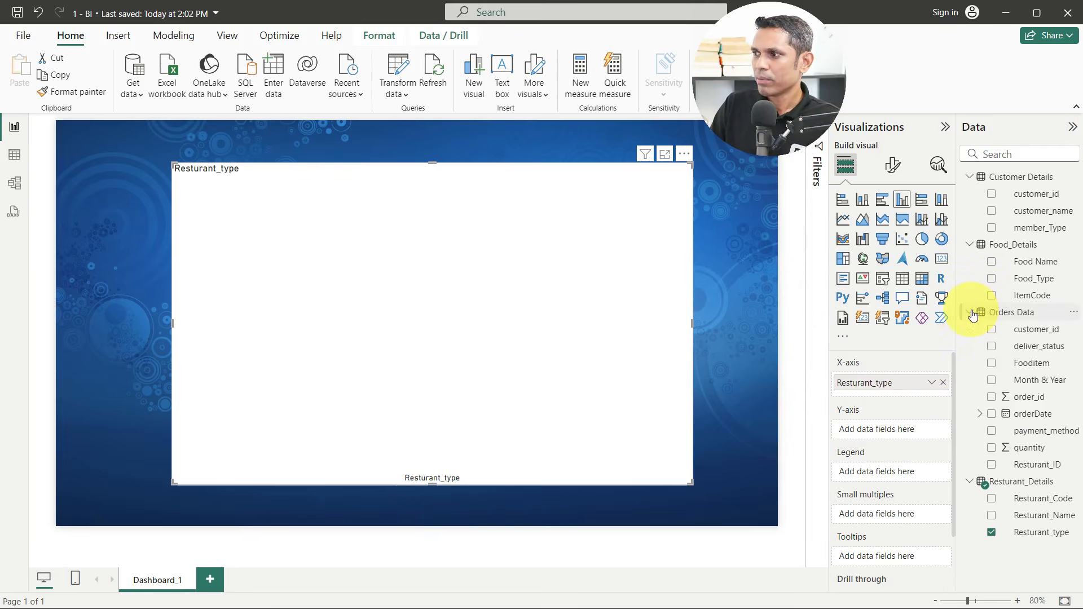
drag(1023, 454, 903, 433)
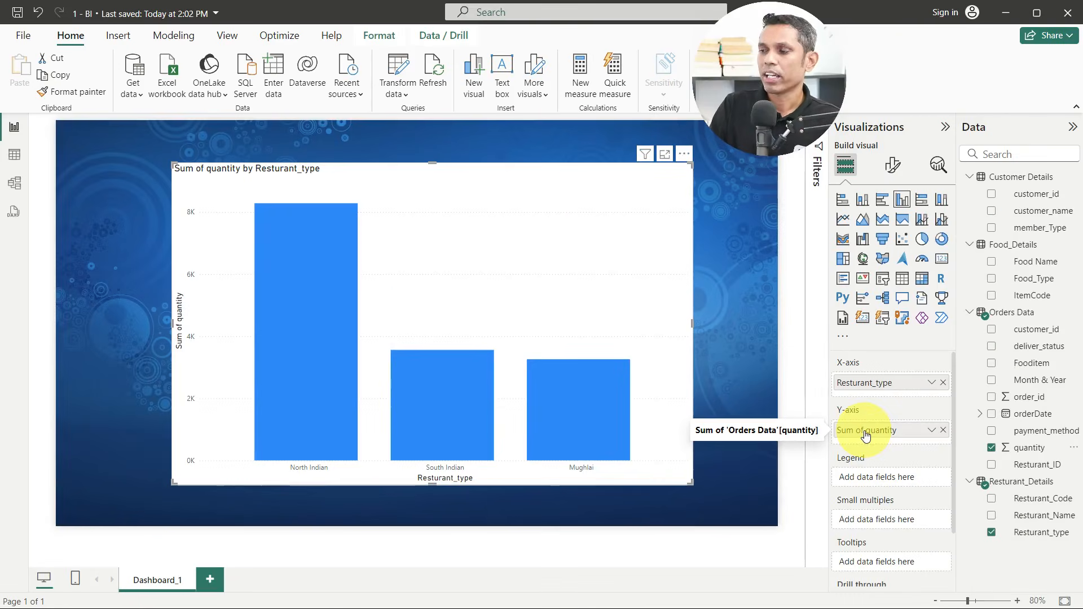
Summarize the Y-axis quantity by Maximum and by Minimum, checking the restaurant type columns each time
click(931, 431)
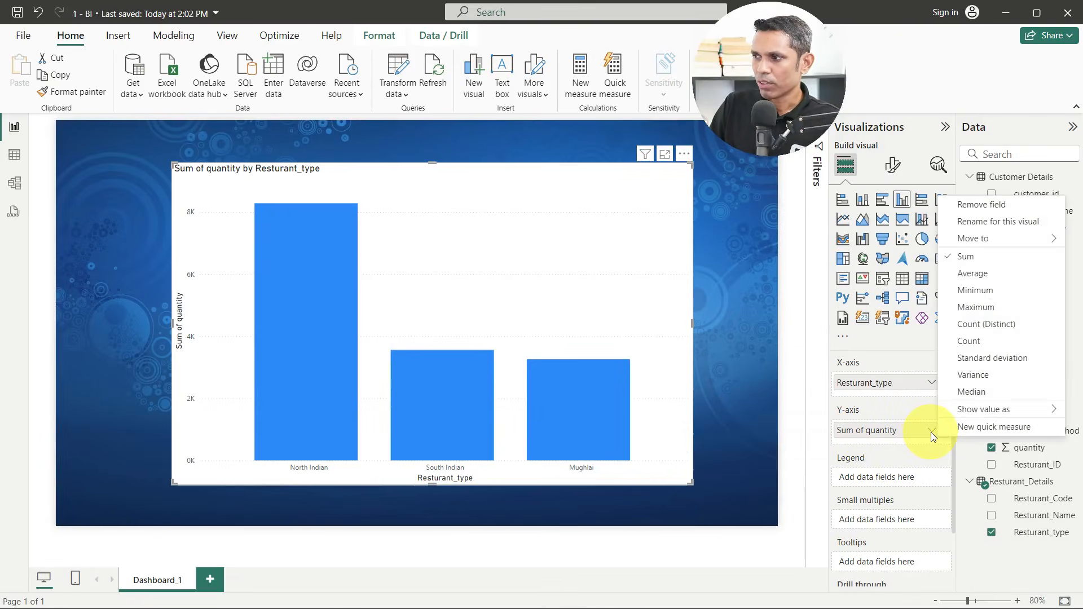
click(987, 308)
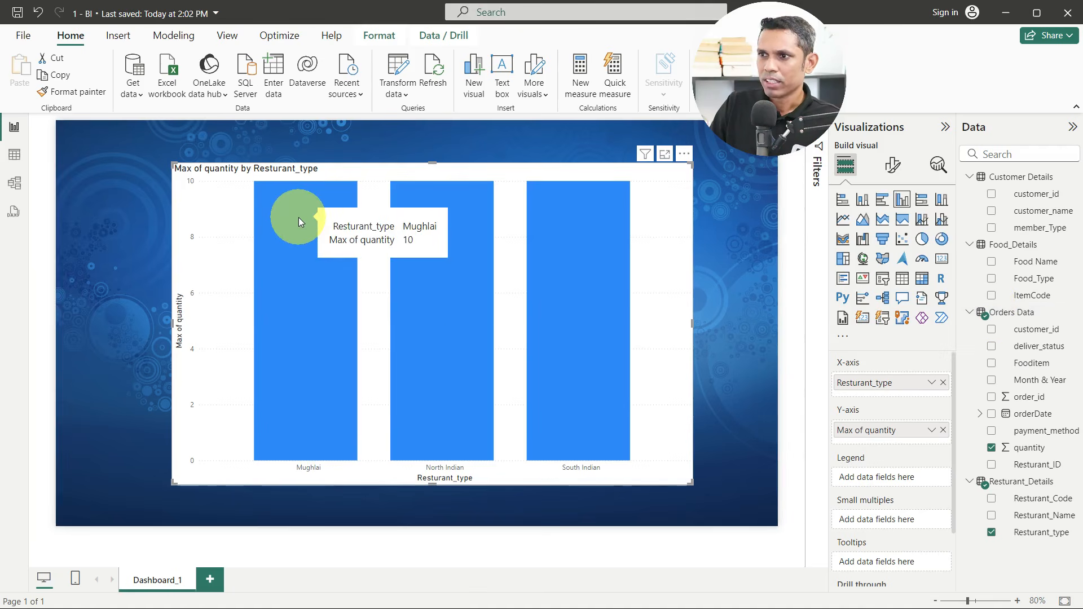
mouse_move(537, 285)
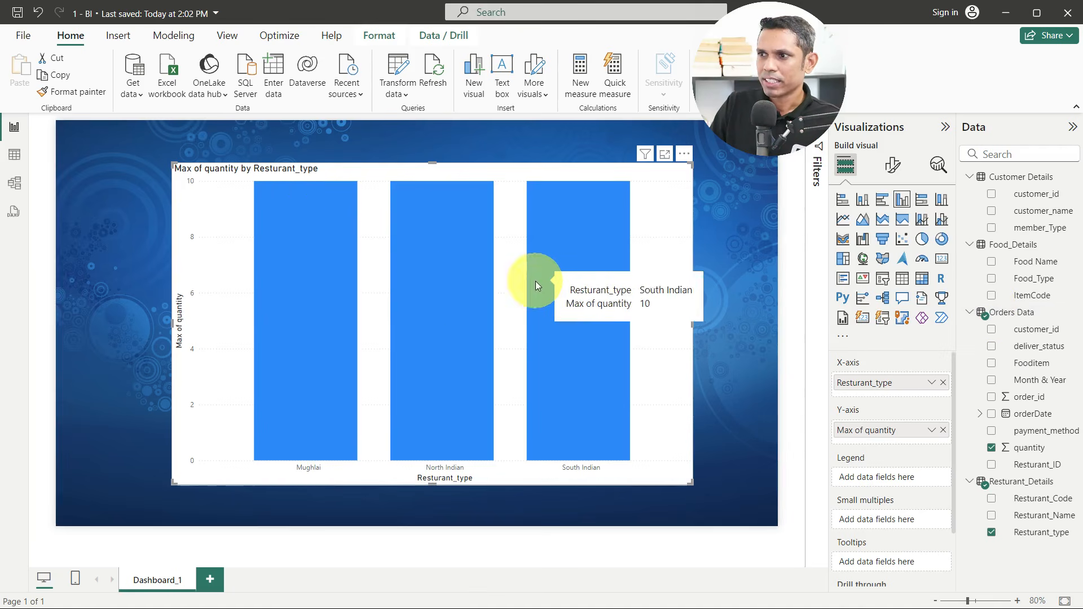
click(931, 431)
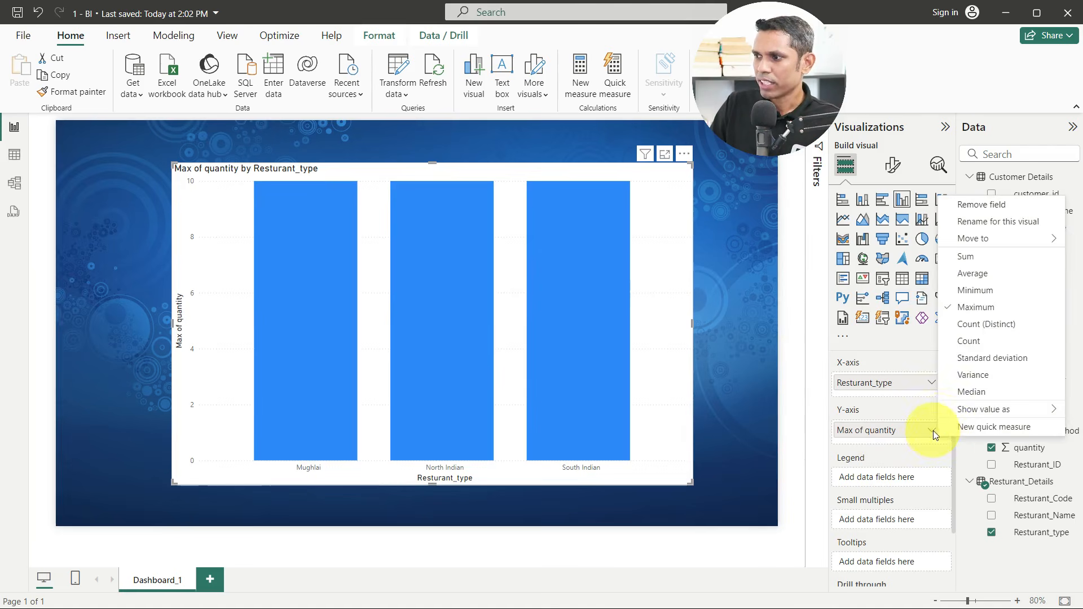
click(975, 290)
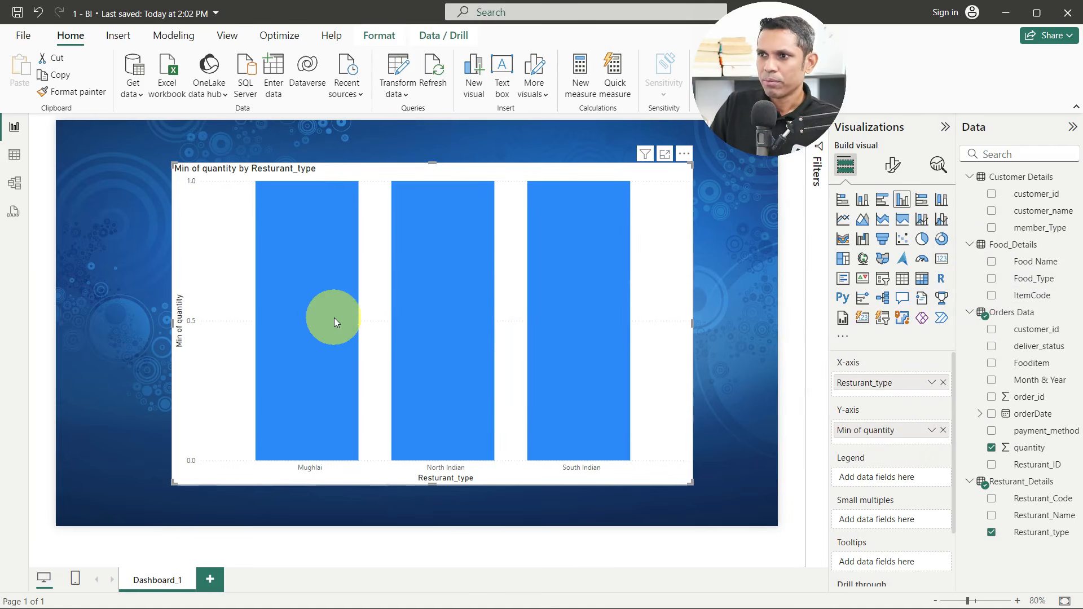
mouse_move(417, 353)
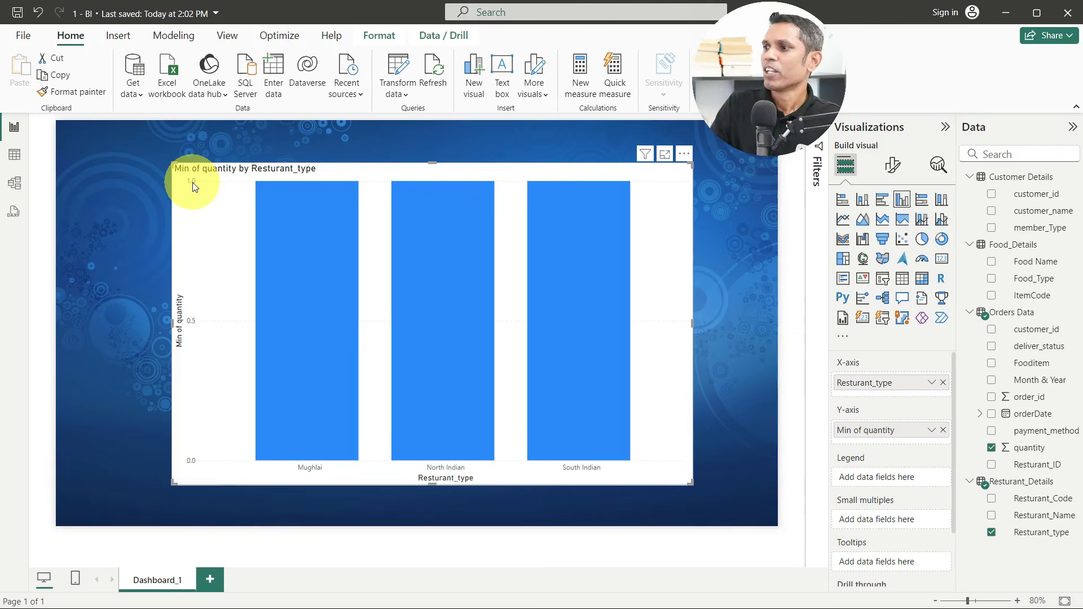
Summarize the Y-axis quantity by Count and inspect the values for North Indian, South Indian and Mughlai
click(931, 430)
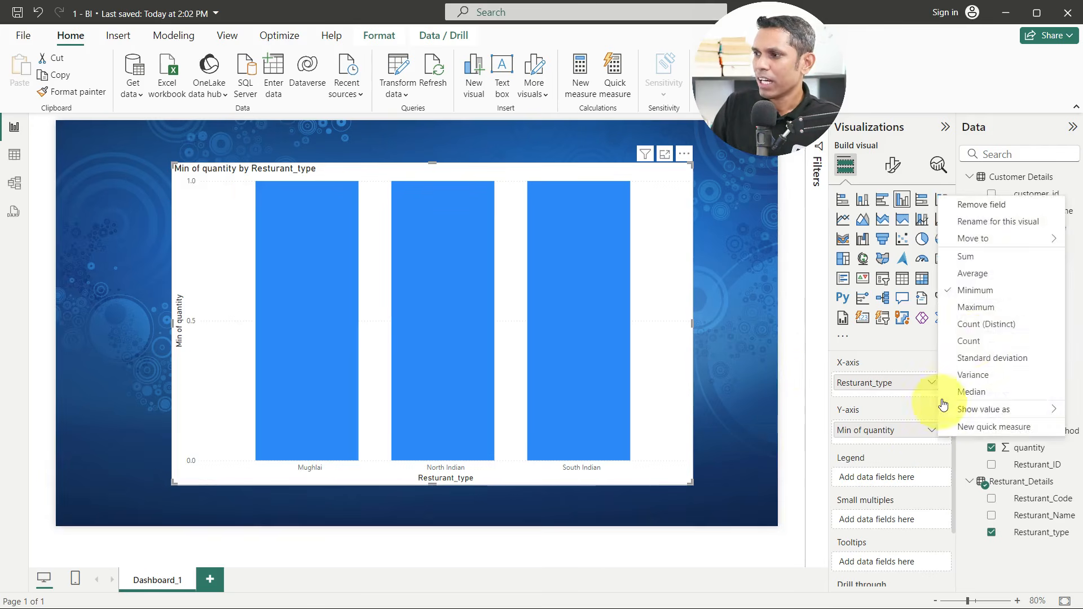
click(969, 342)
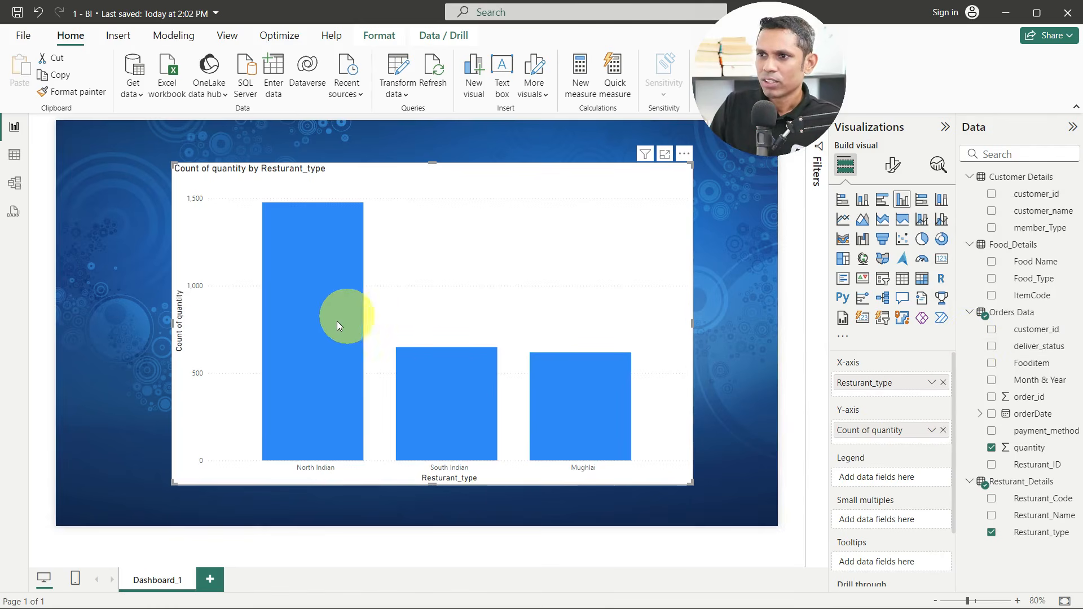
mouse_move(314, 330)
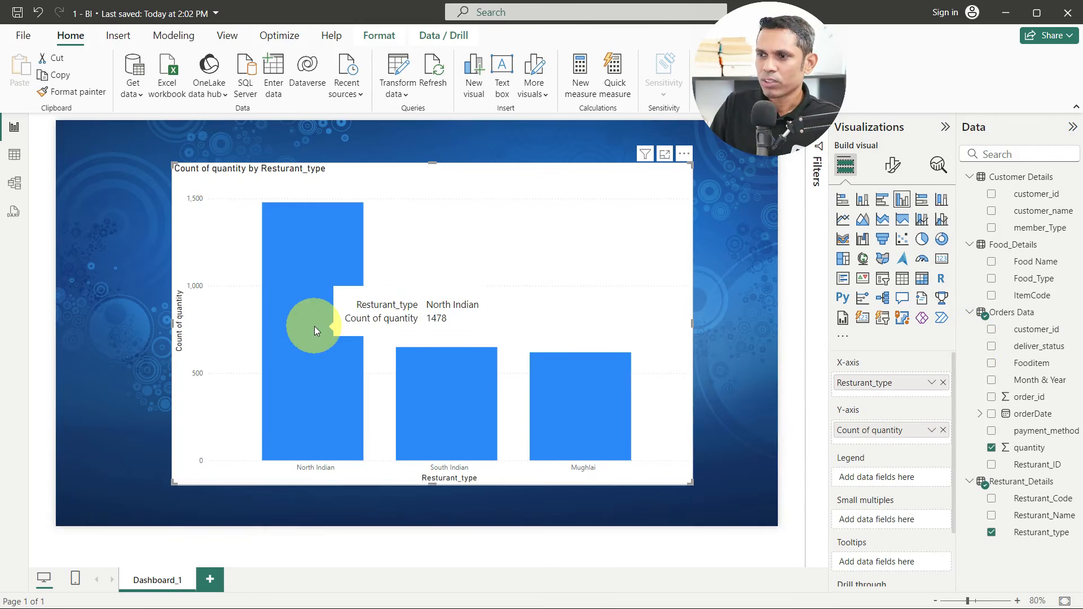
mouse_move(449, 374)
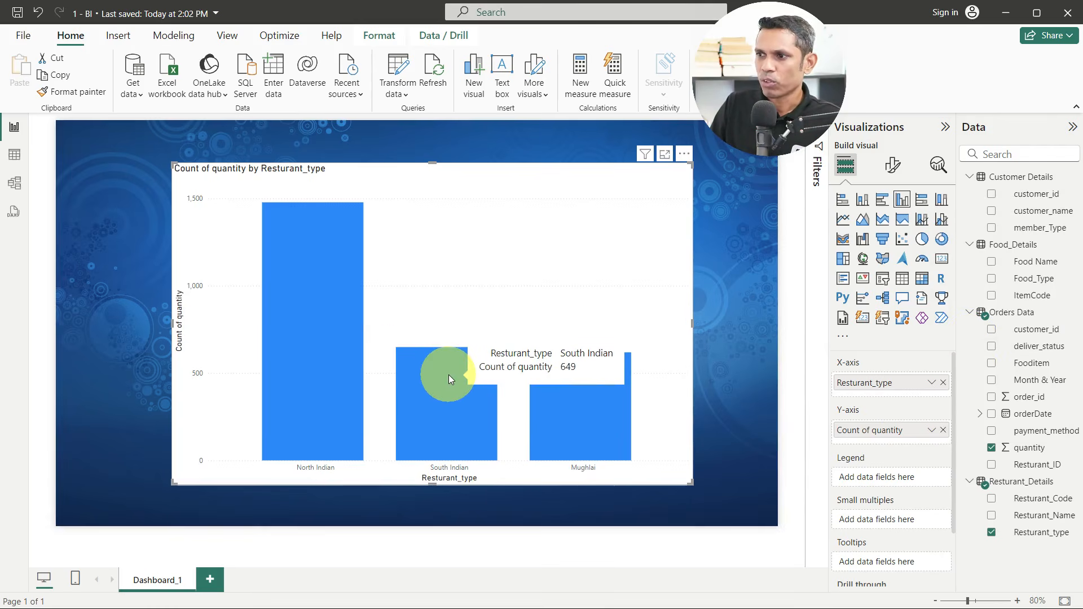
mouse_move(577, 404)
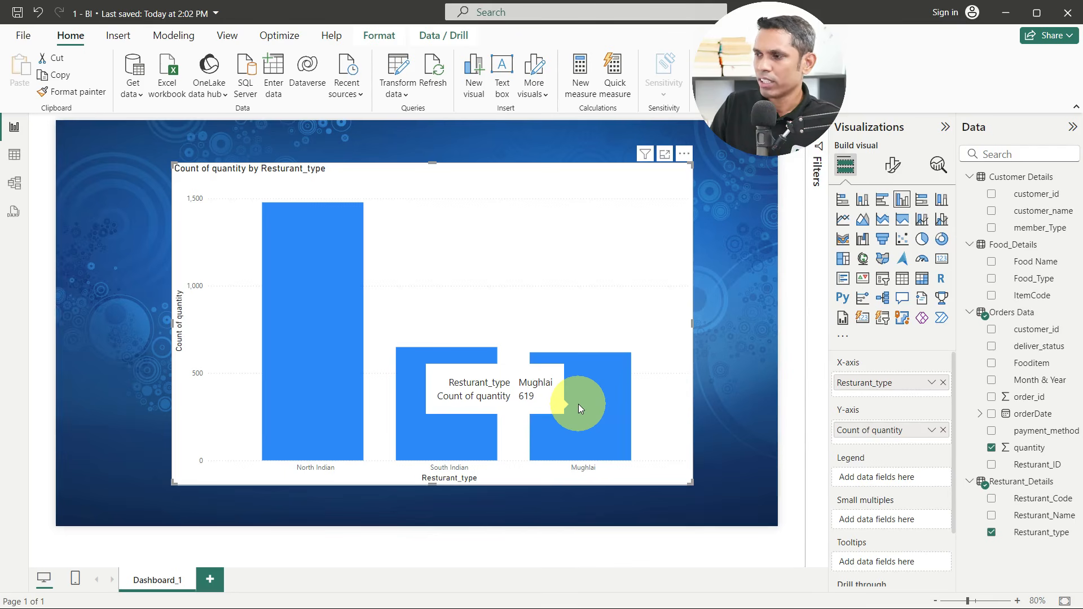
Set the Y-axis quantity aggregation back to Sum
click(931, 432)
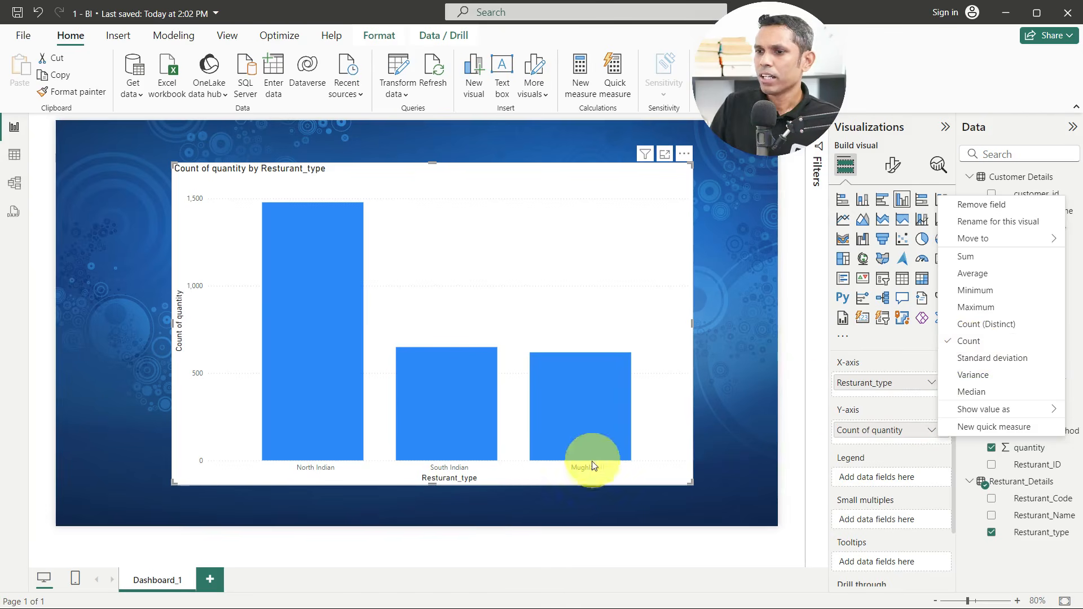
click(884, 451)
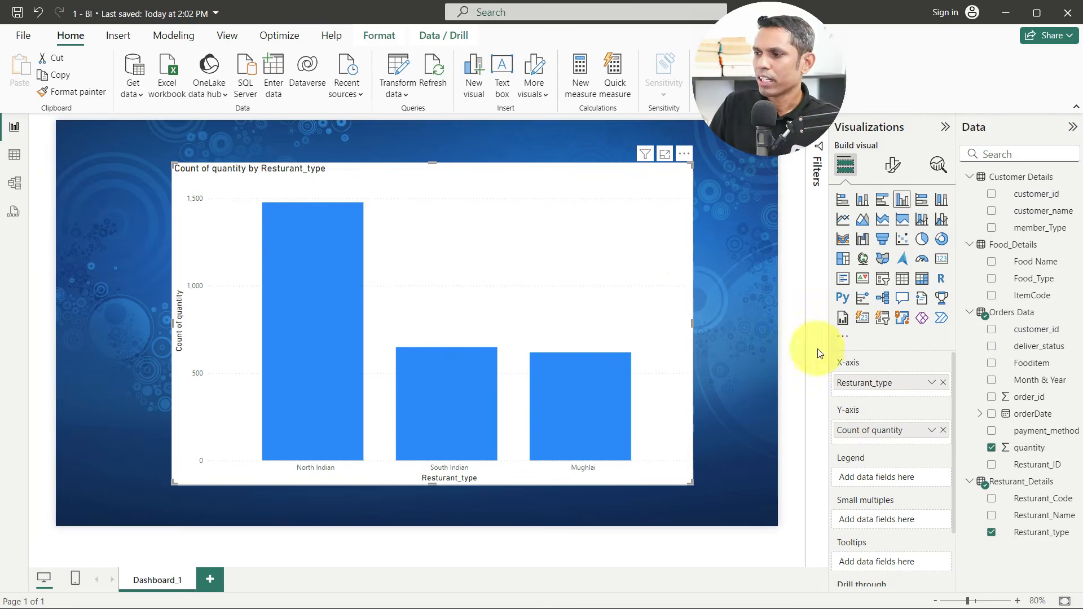
click(932, 431)
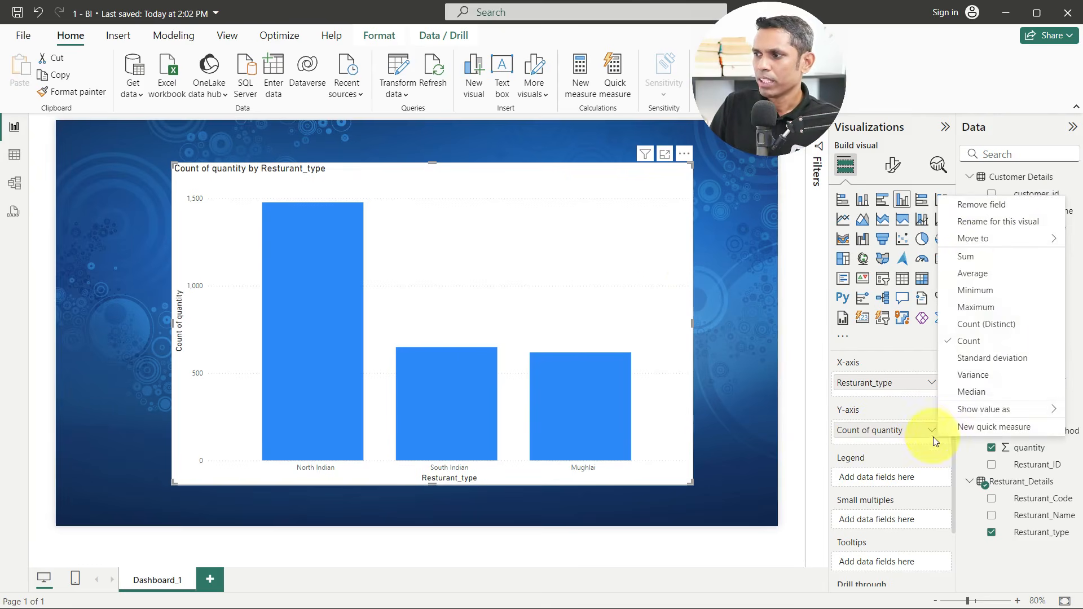
click(967, 257)
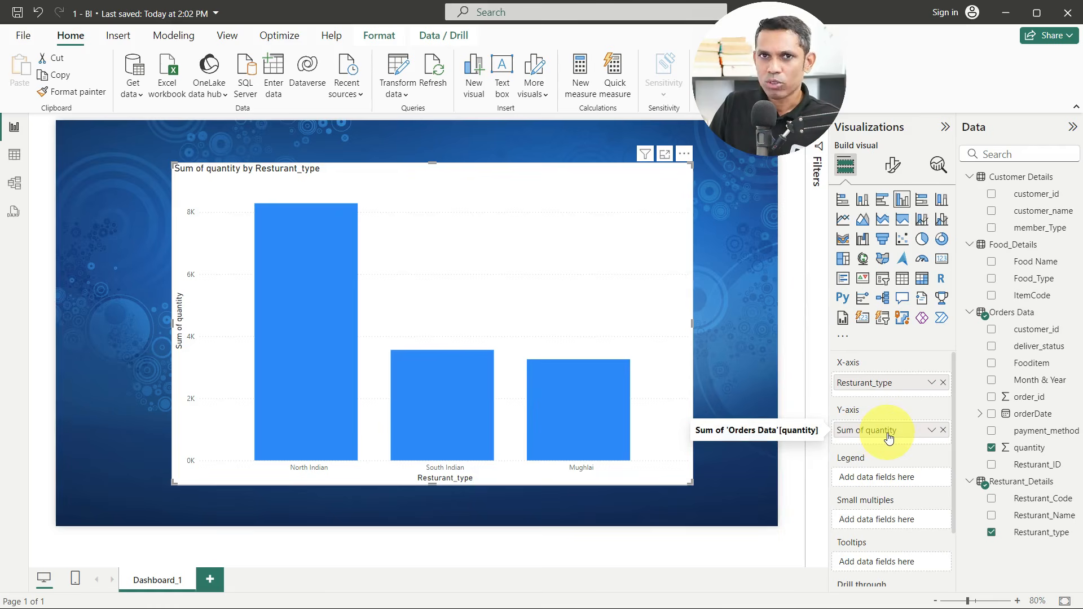
Rename the Y-axis field for this chart to "Total quantity"
double_click(888, 434)
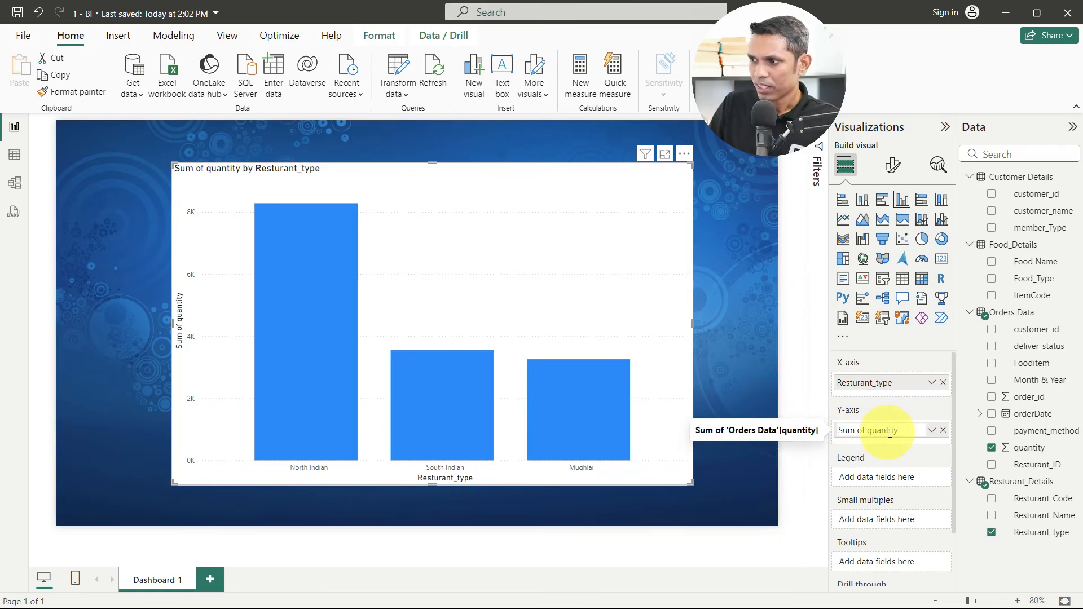
right_click(888, 432)
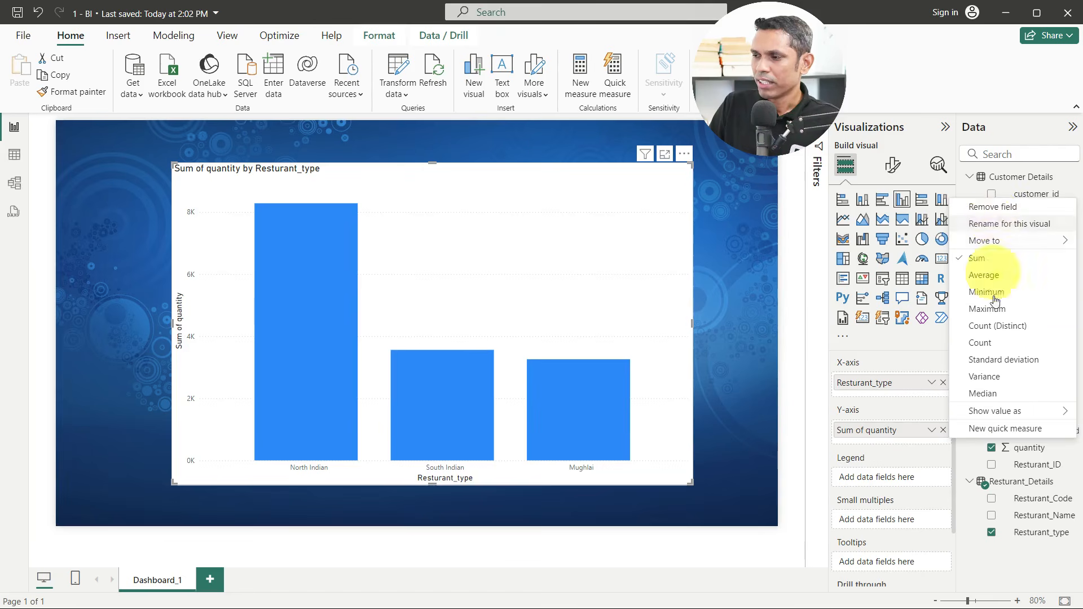
click(931, 430)
click(931, 430)
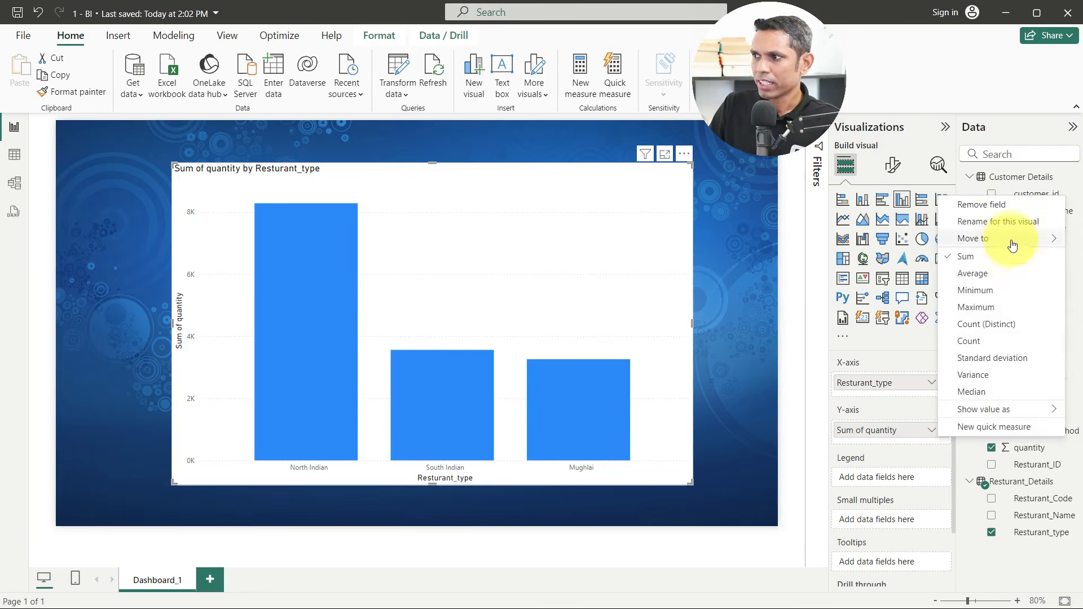
click(872, 438)
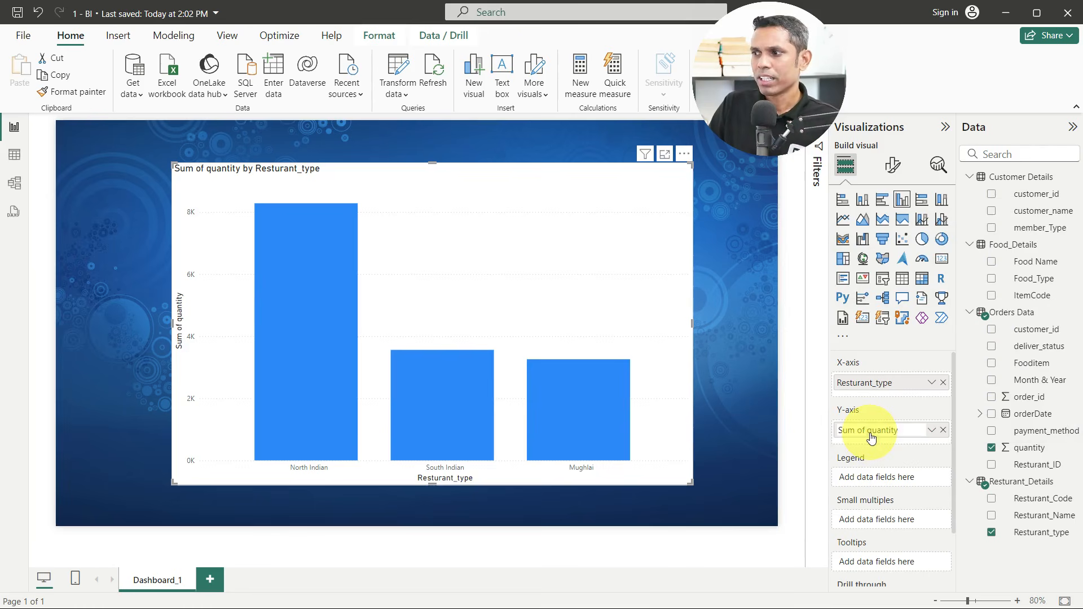
double_click(870, 433)
drag(868, 431, 805, 427)
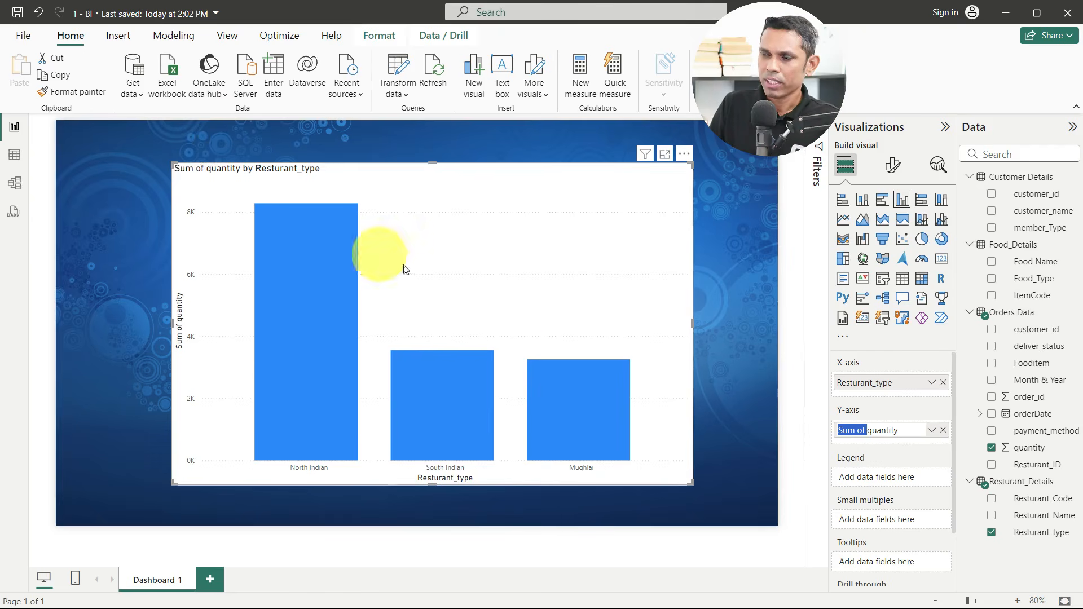
text(Total)
key(Return)
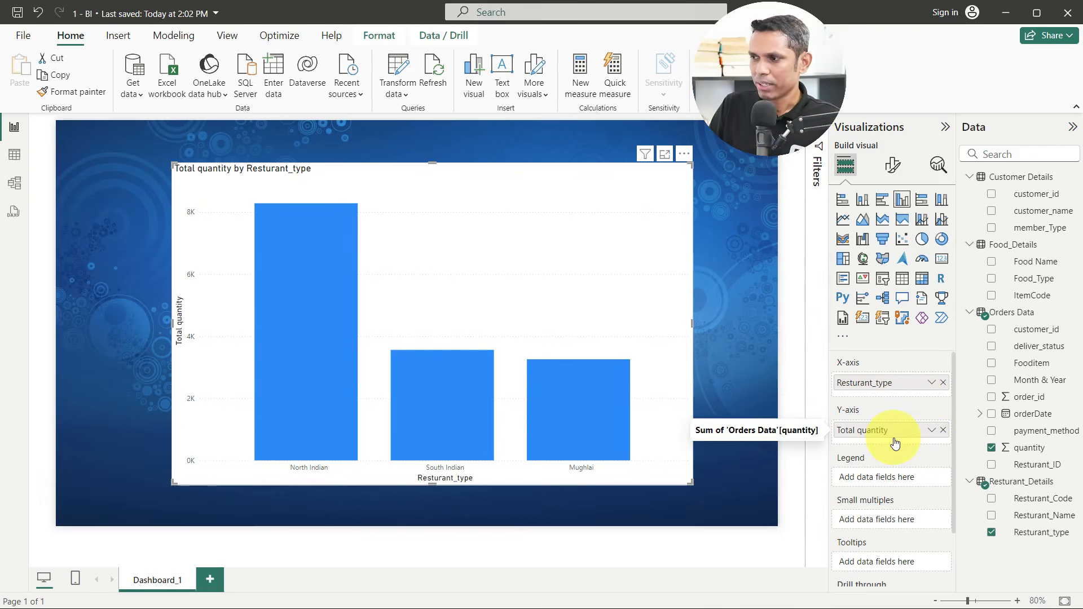
double_click(880, 388)
key(Escape)
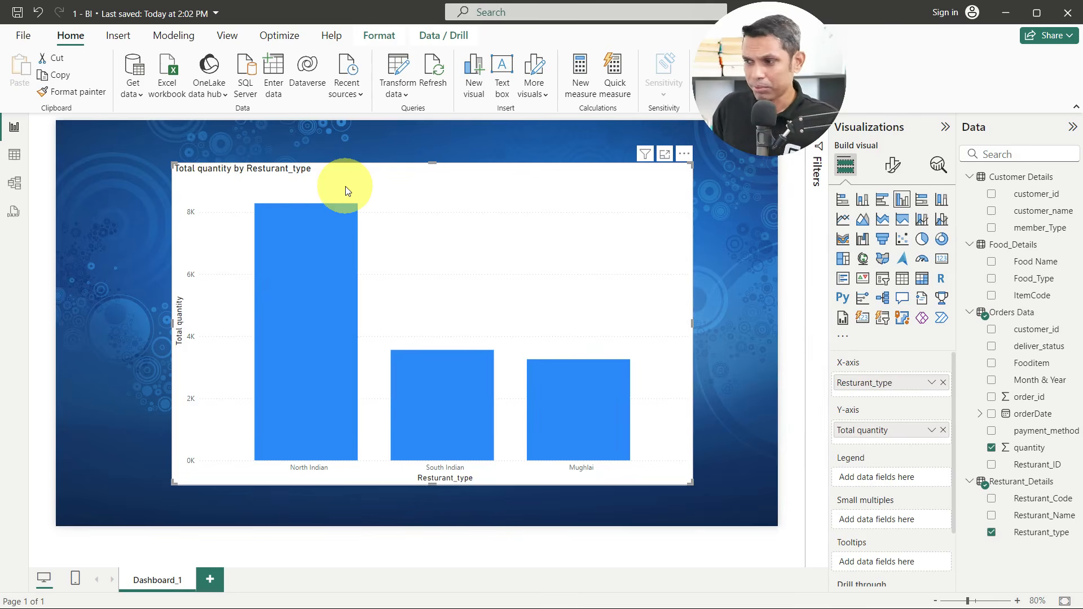
Add deliver_status from the Orders Data table as the chart's legend and inspect the Delivered quantities by restaurant type
scroll(886, 454, down, 2)
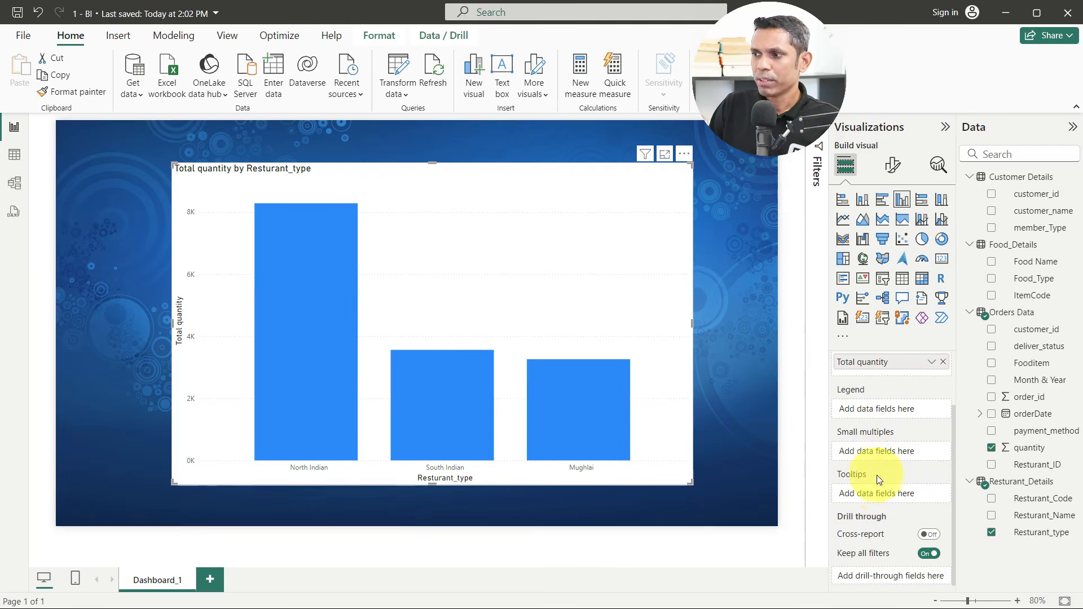
scroll(892, 457, up, 2)
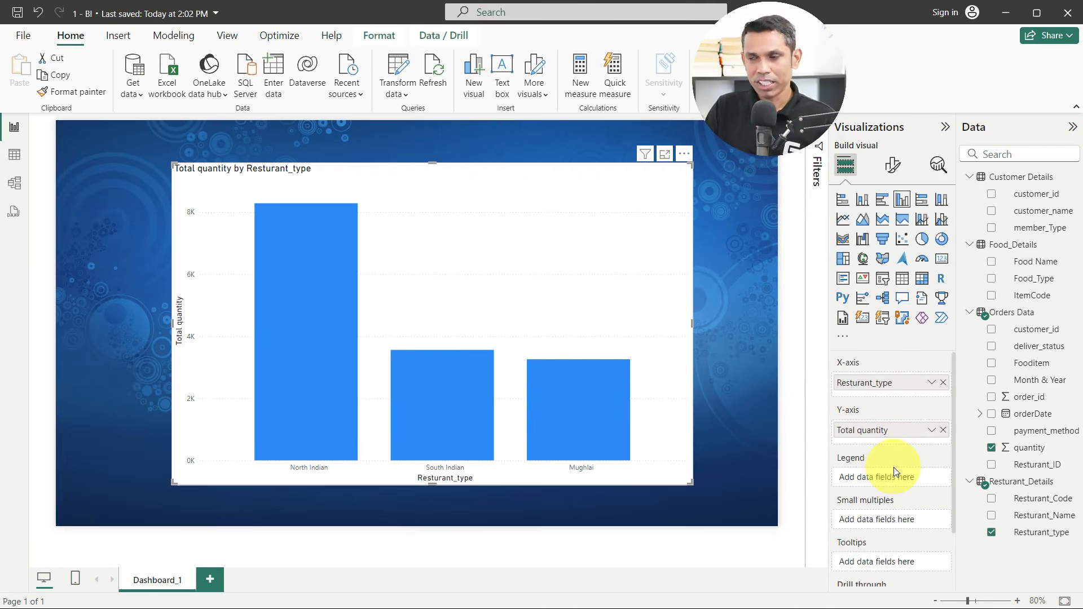
scroll(894, 469, down, 2)
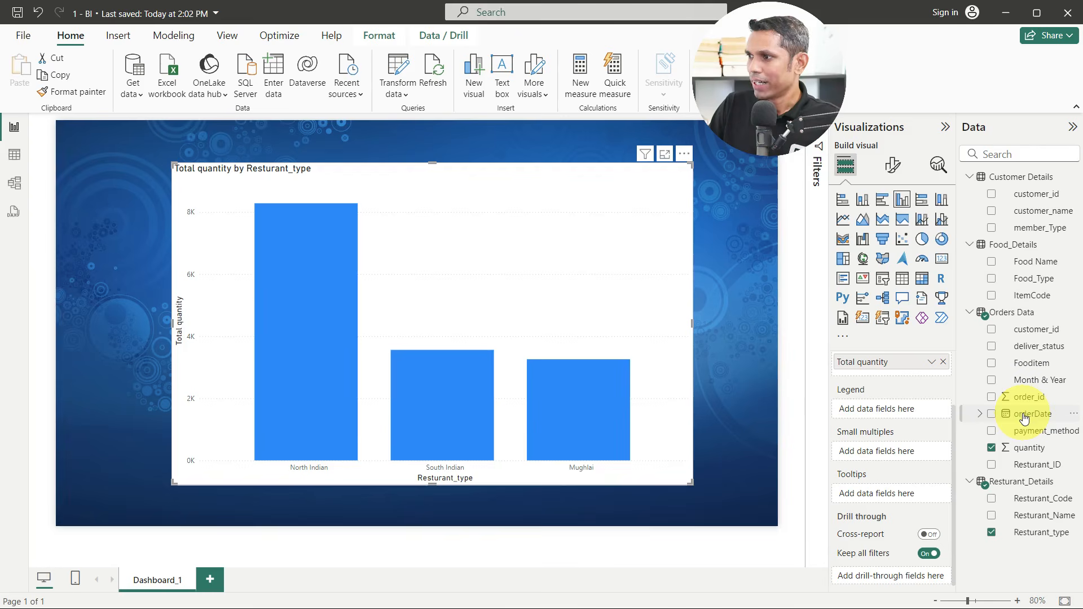
drag(1031, 347, 904, 410)
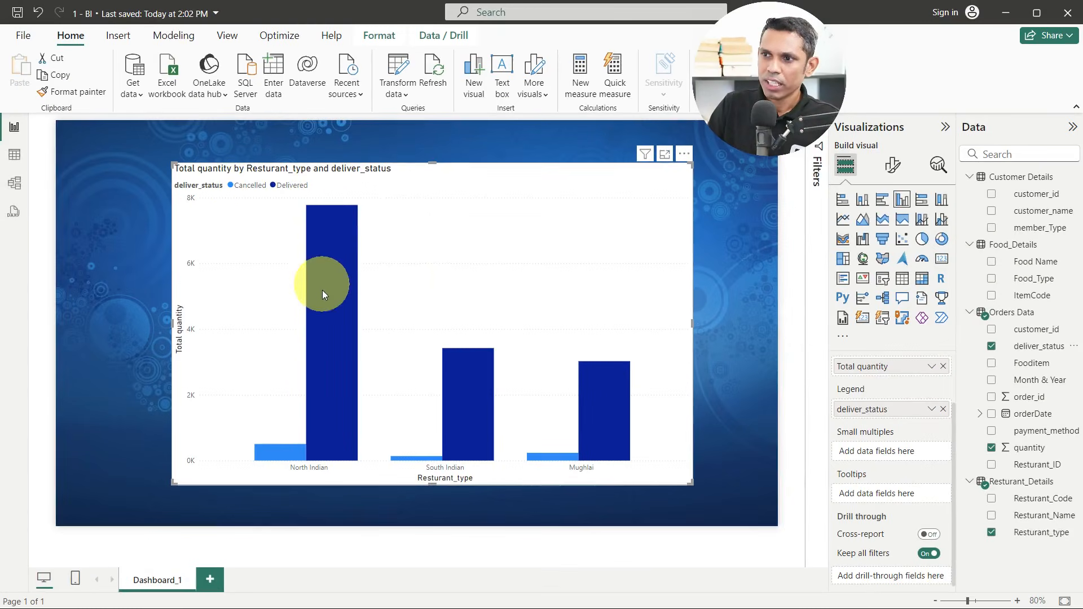
mouse_move(336, 398)
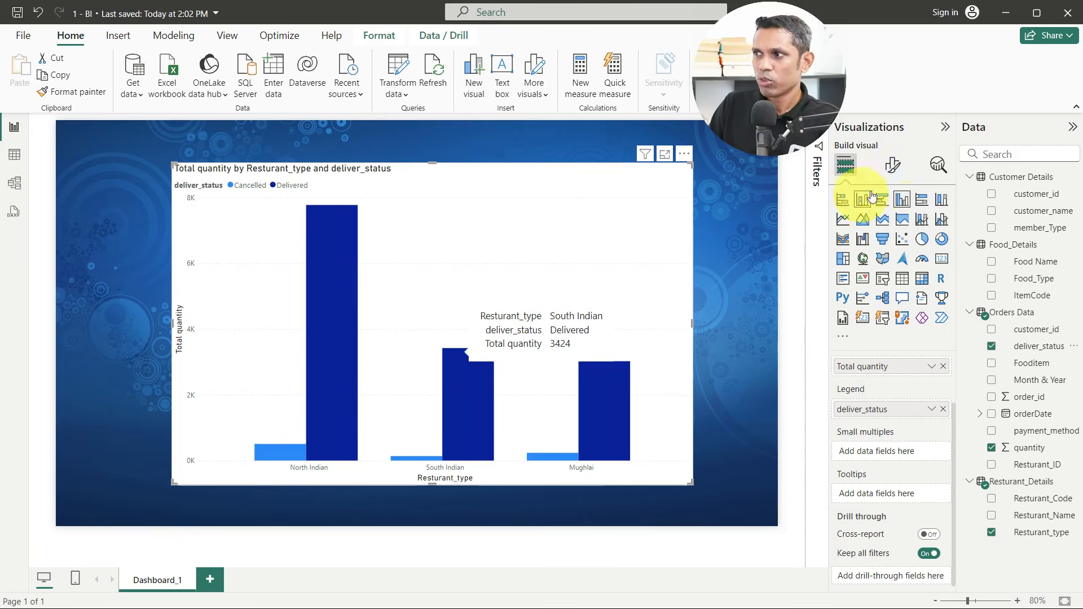
Turn on data labels in the column chart's visual formatting
click(893, 167)
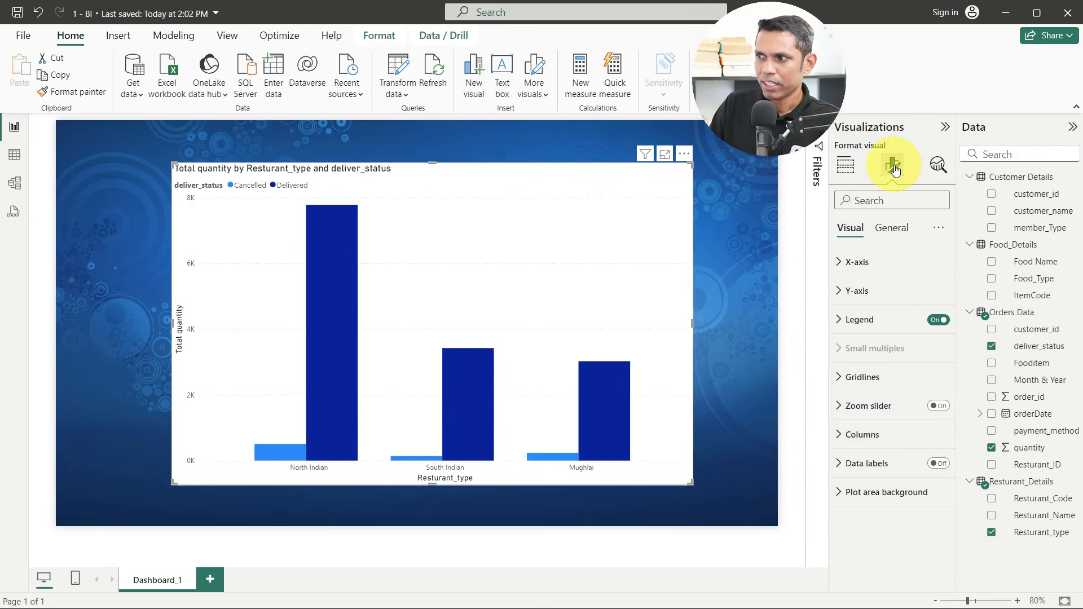
click(844, 167)
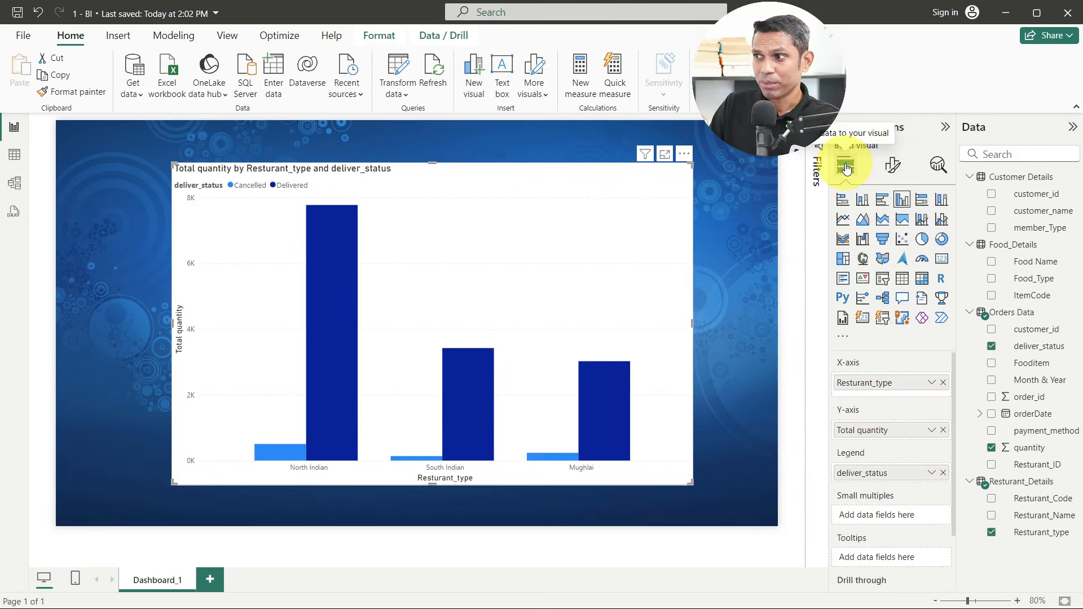
click(893, 167)
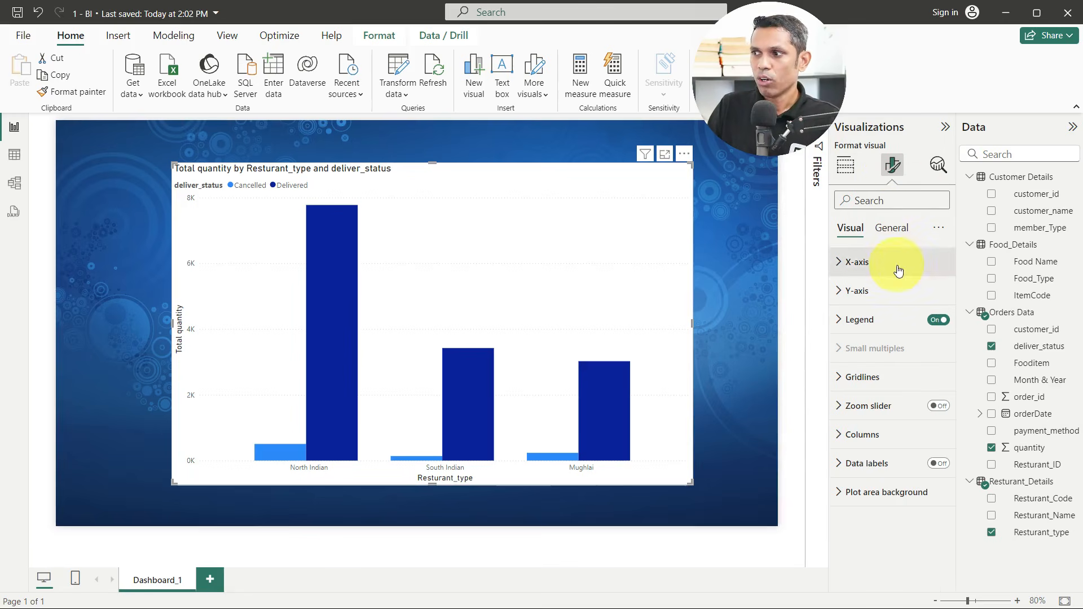
click(939, 464)
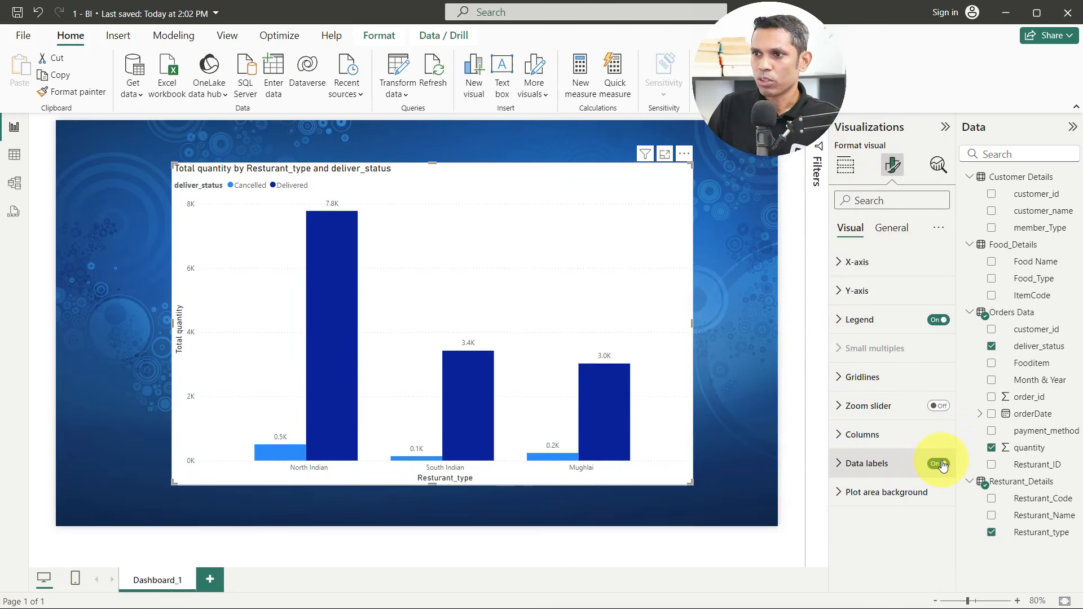
click(939, 464)
click(939, 465)
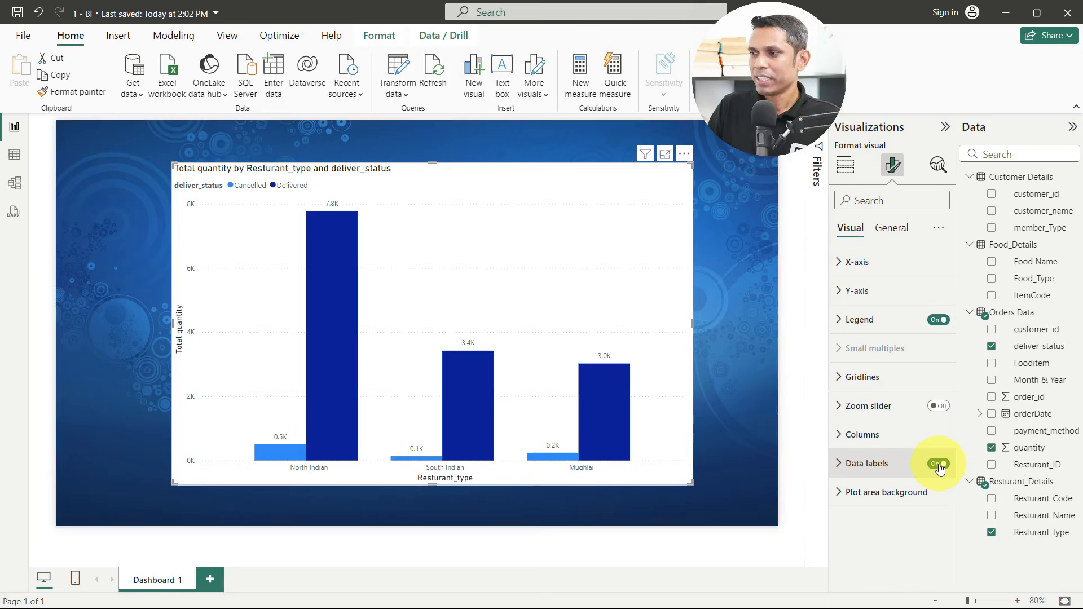
Replace deliver_status in the chart's legend with member_Type from Customer Details and inspect the North Indian quantities for Gold and Regular members
click(846, 168)
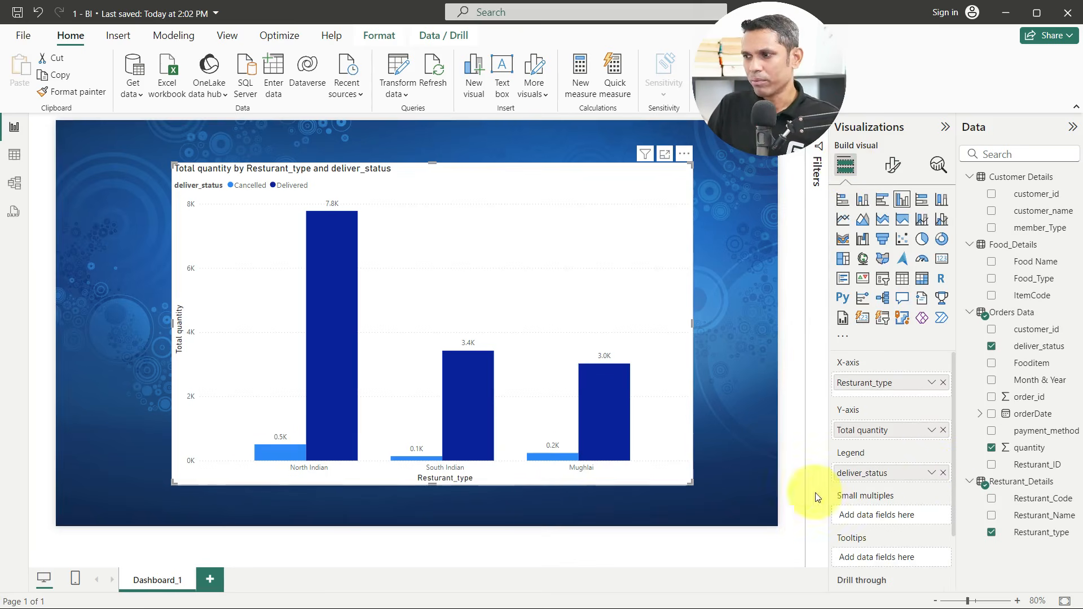
click(943, 474)
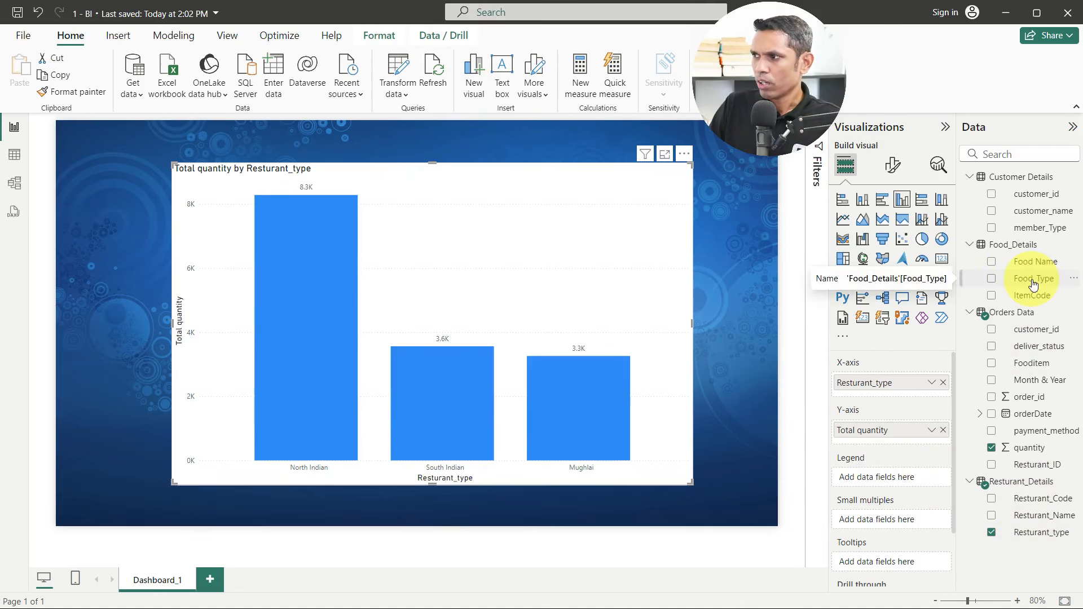
drag(1037, 228, 902, 480)
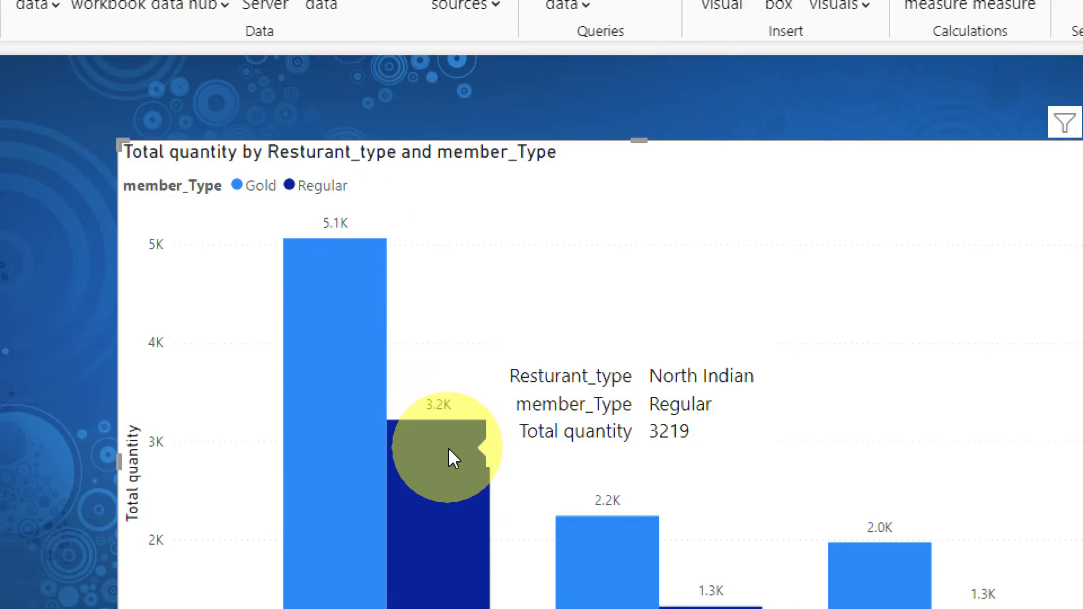
mouse_move(330, 367)
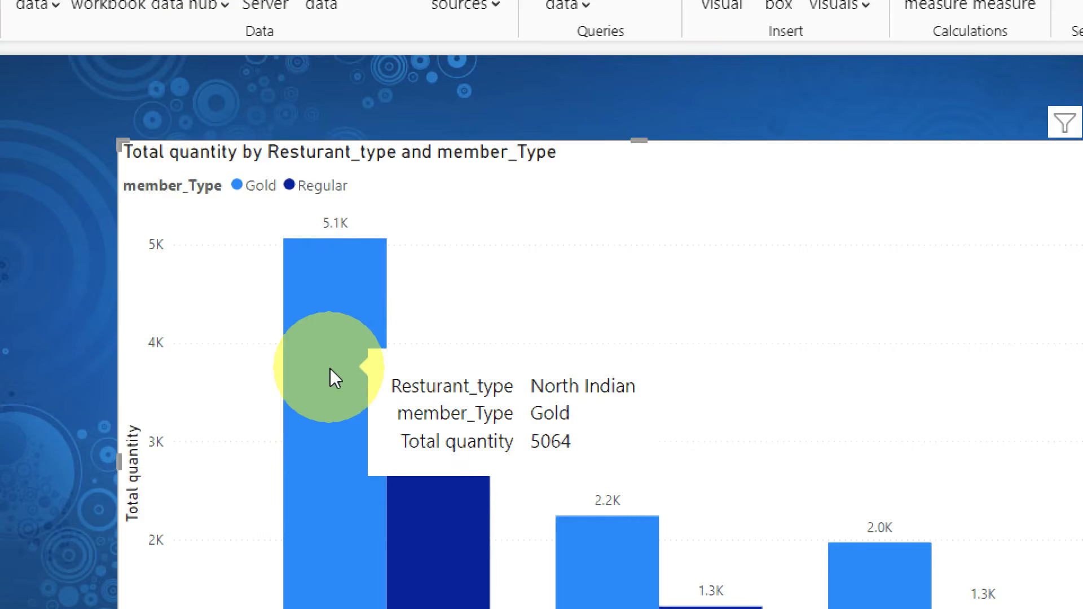
mouse_move(640, 556)
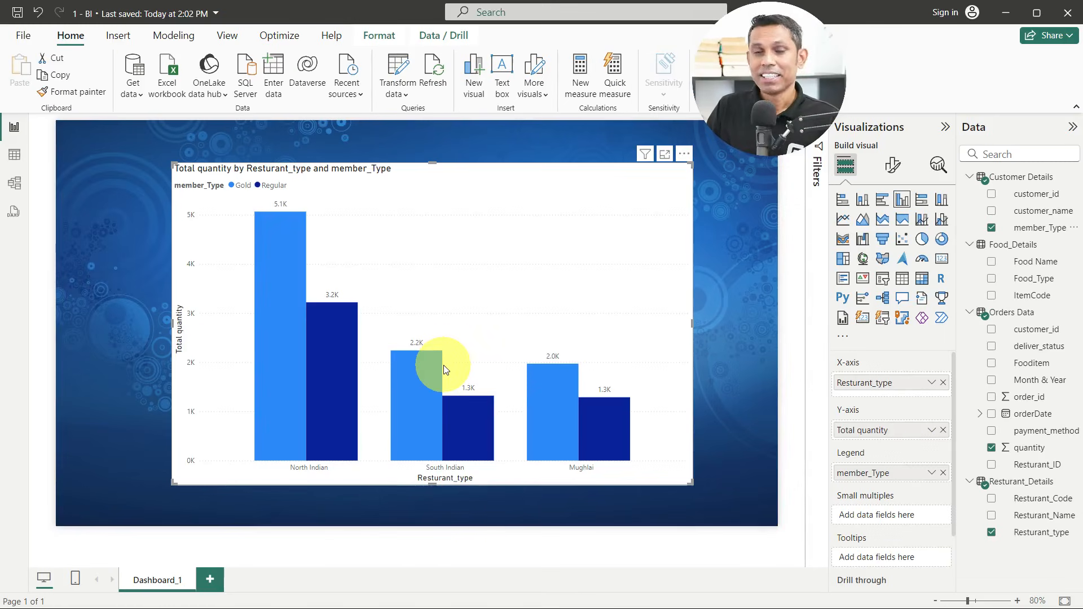
Remove member_Type from the chart's legend and use it as the small multiples field instead
click(944, 474)
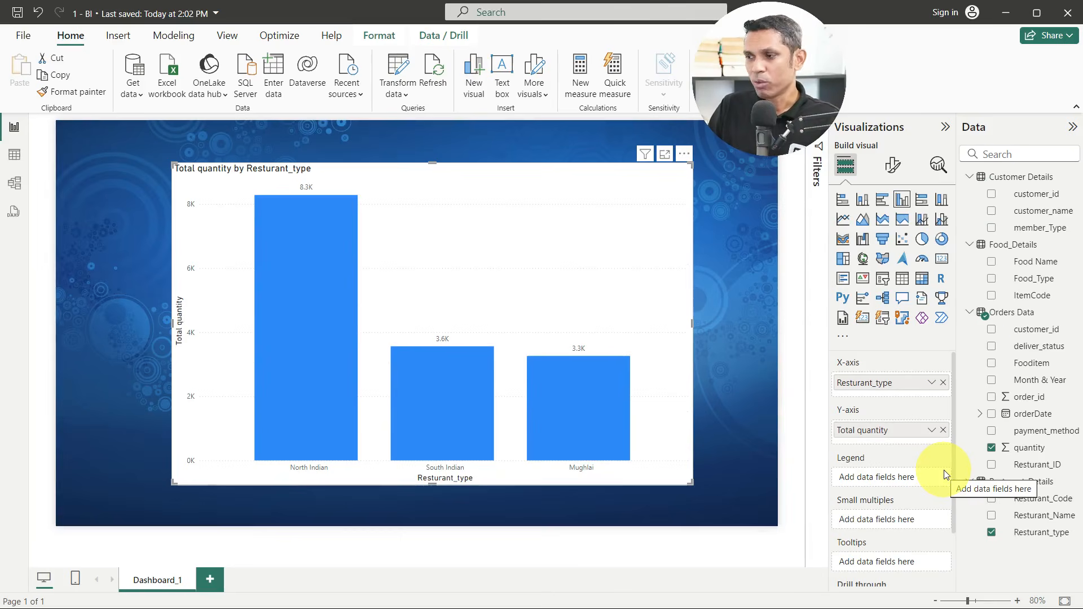
drag(1040, 228, 923, 520)
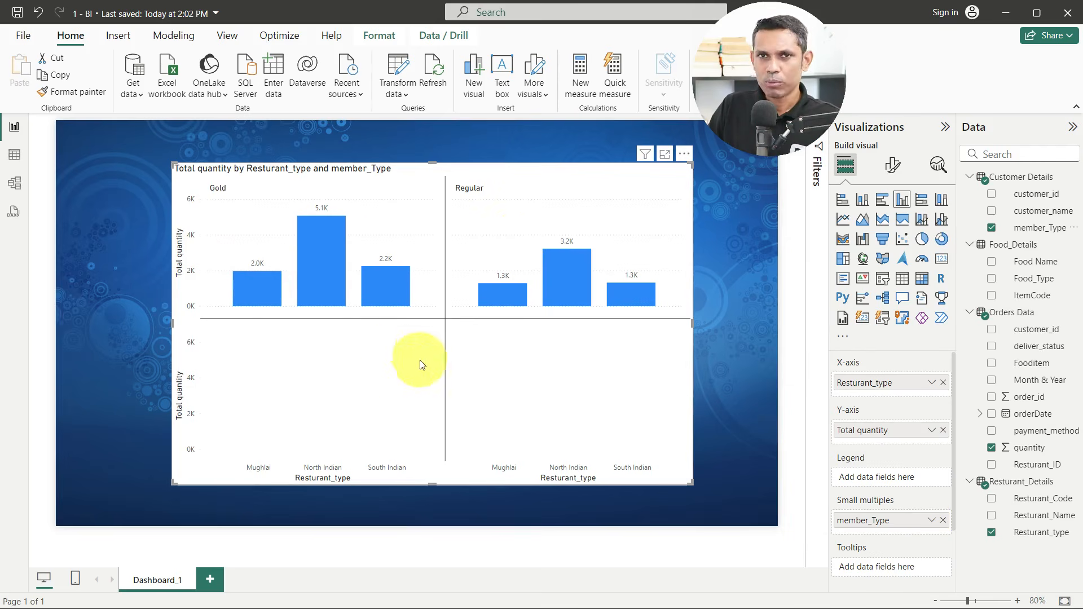
Replace member_Type in the small multiples with Food_Type from the Food_Details table
click(942, 521)
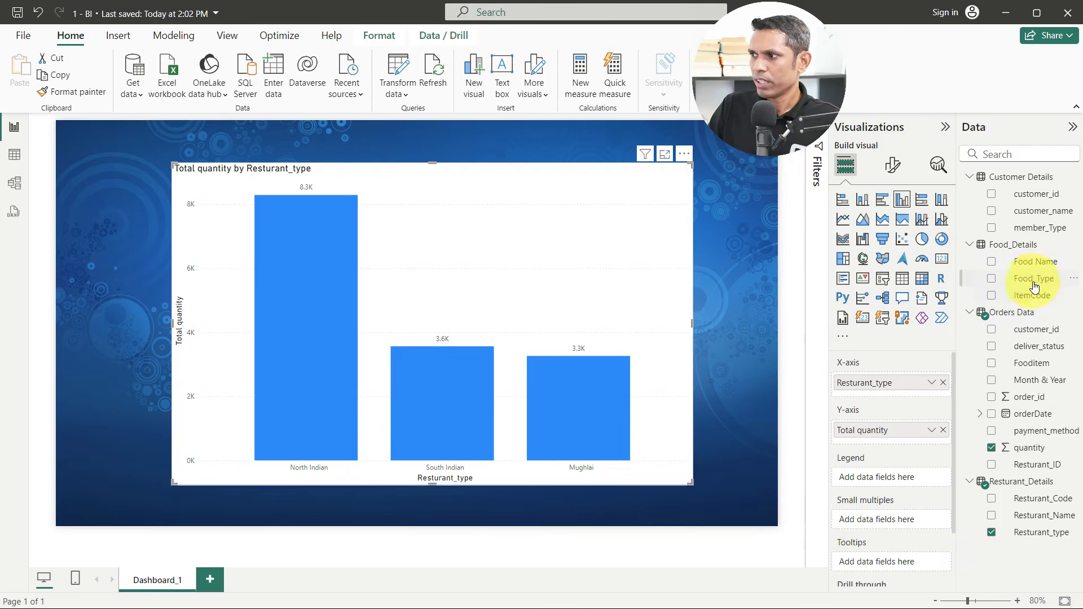
drag(1032, 280, 906, 522)
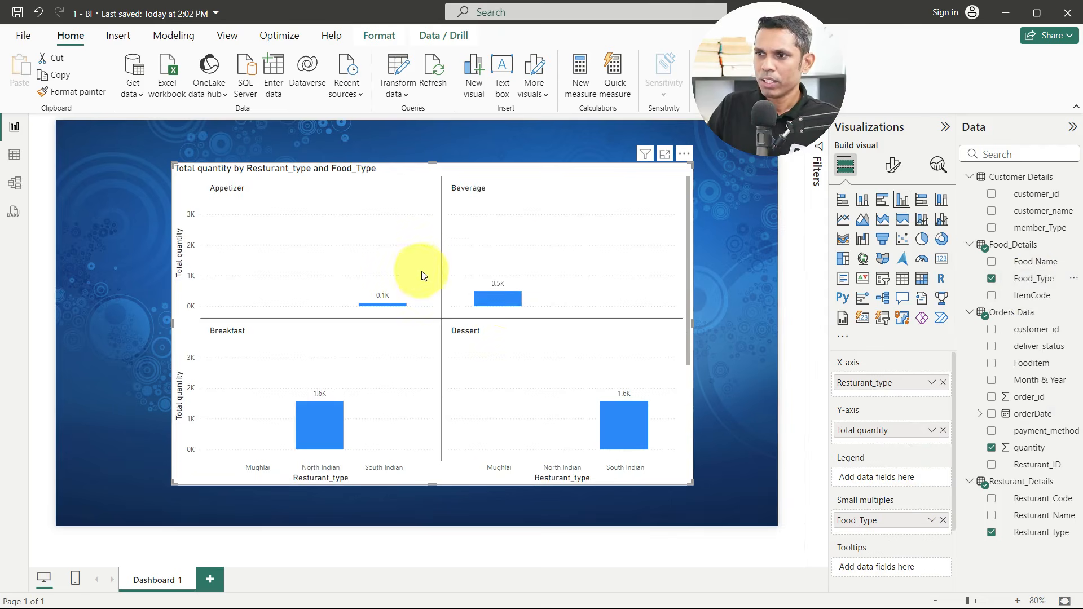
Examine the total quantity by restaurant type in each food type's small chart, from Appetizer and Beverage through Main Course and Snack
scroll(422, 272, down, 3)
scroll(339, 260, up, 3)
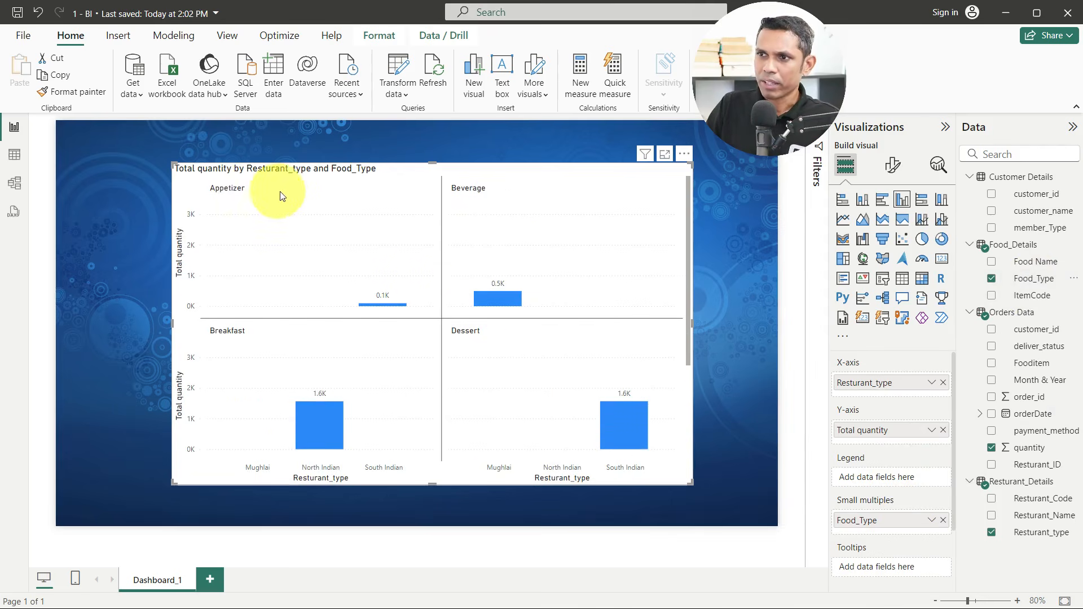
scroll(249, 294, down, 3)
scroll(515, 241, down, 1)
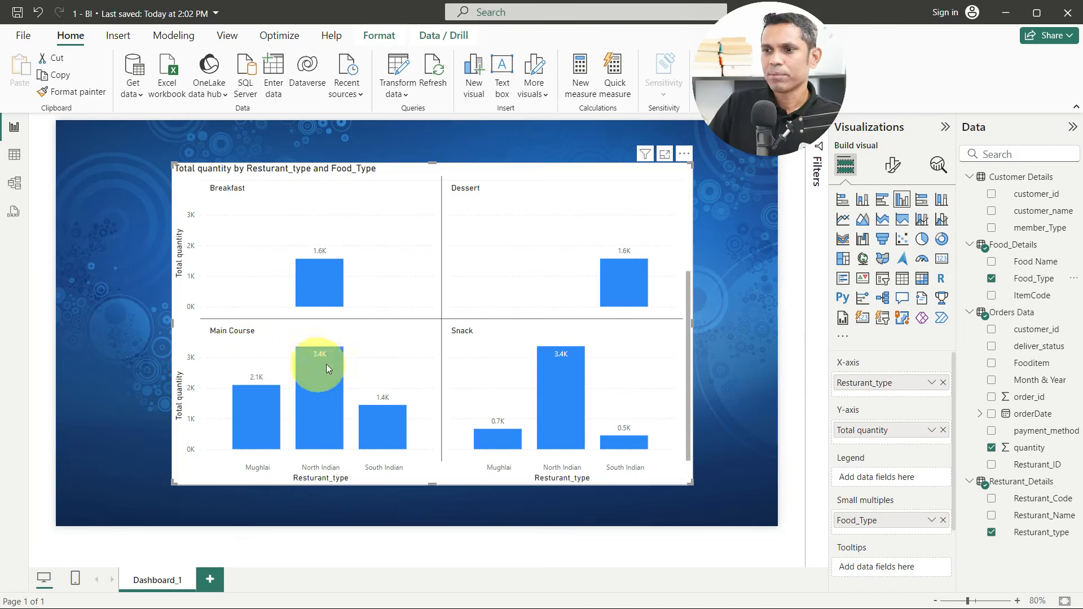
scroll(339, 350, up, 3)
scroll(361, 294, down, 3)
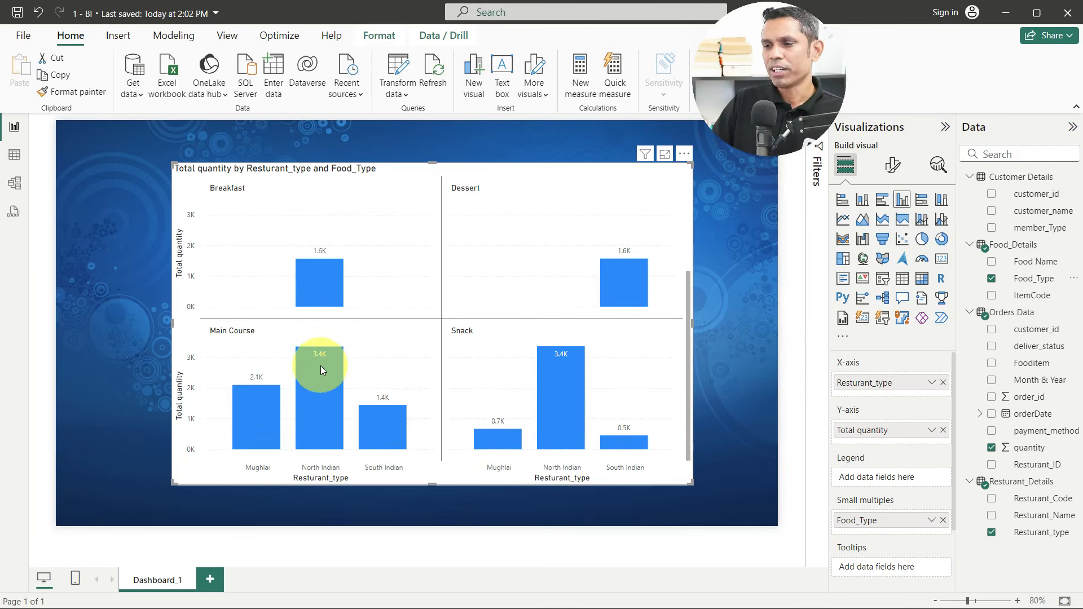
mouse_move(322, 369)
scroll(322, 369, up, 2)
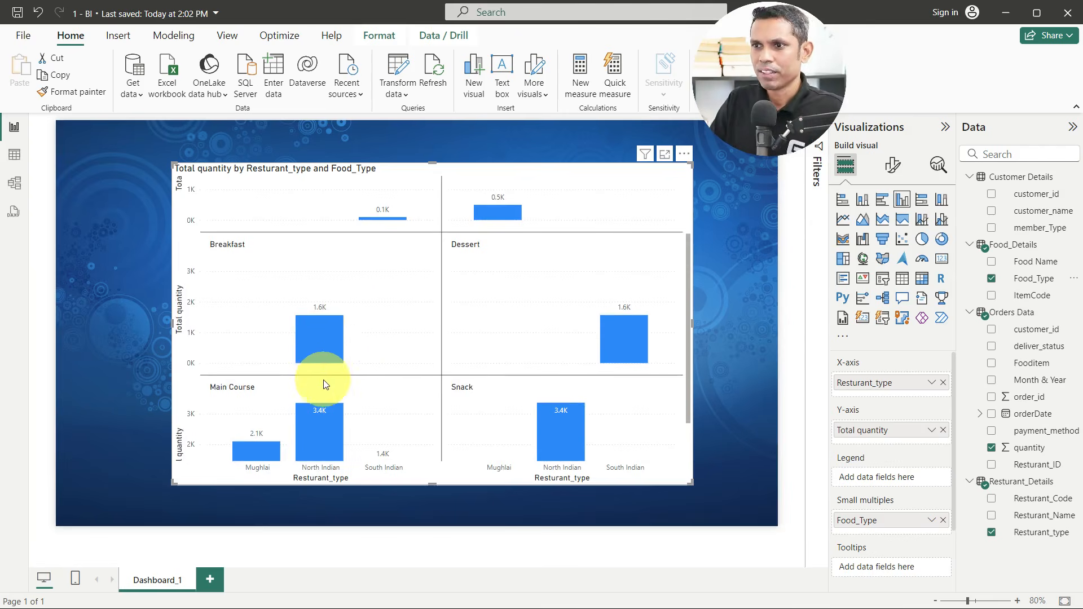
scroll(320, 391, down, 2)
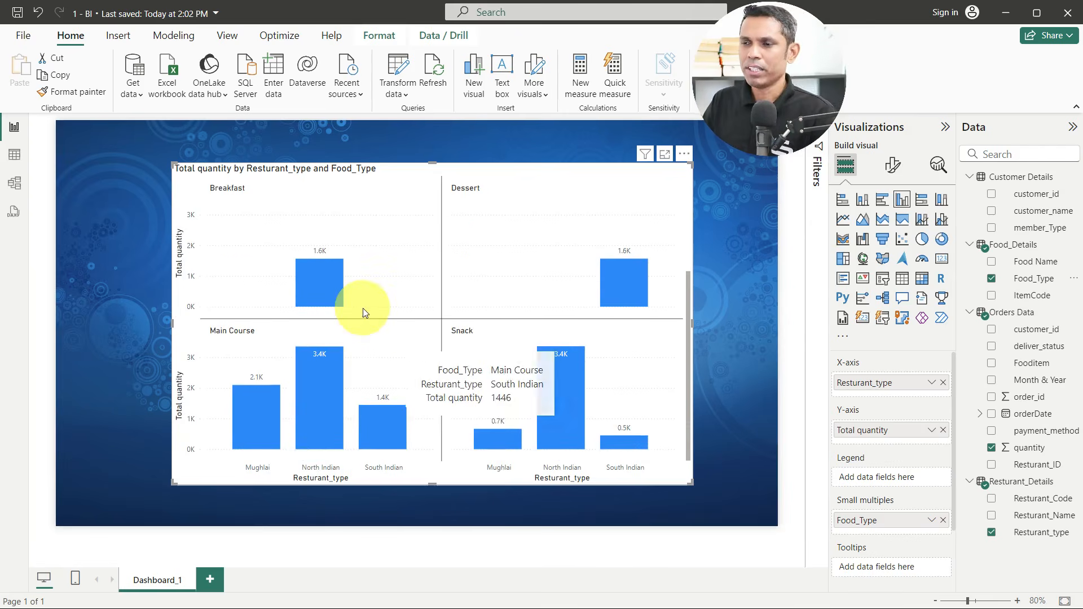
scroll(364, 308, up, 3)
scroll(316, 405, down, 3)
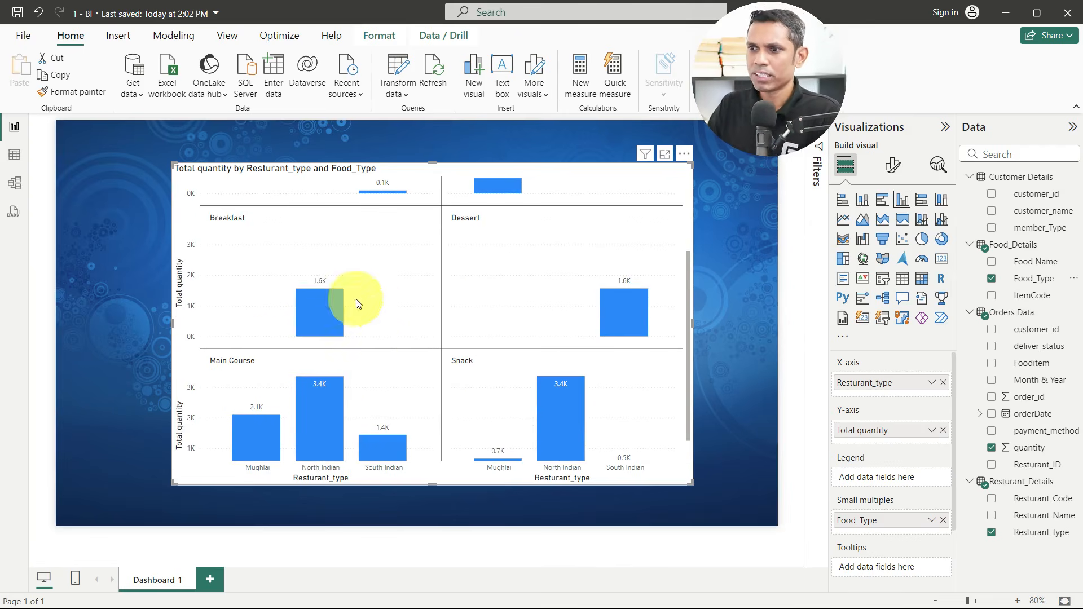
mouse_move(322, 458)
mouse_move(319, 304)
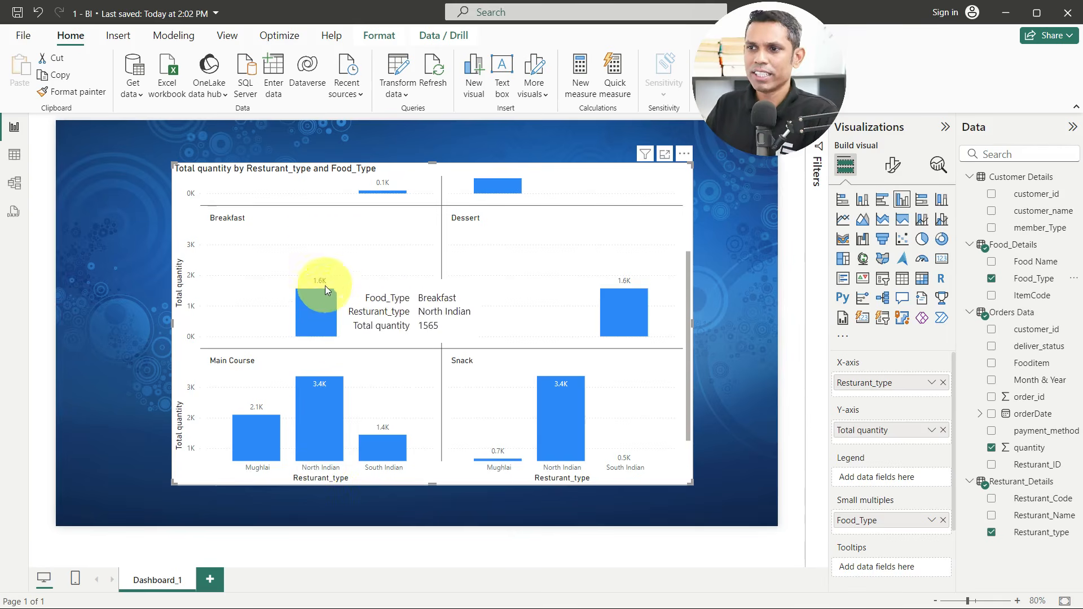
scroll(324, 310, down, 1)
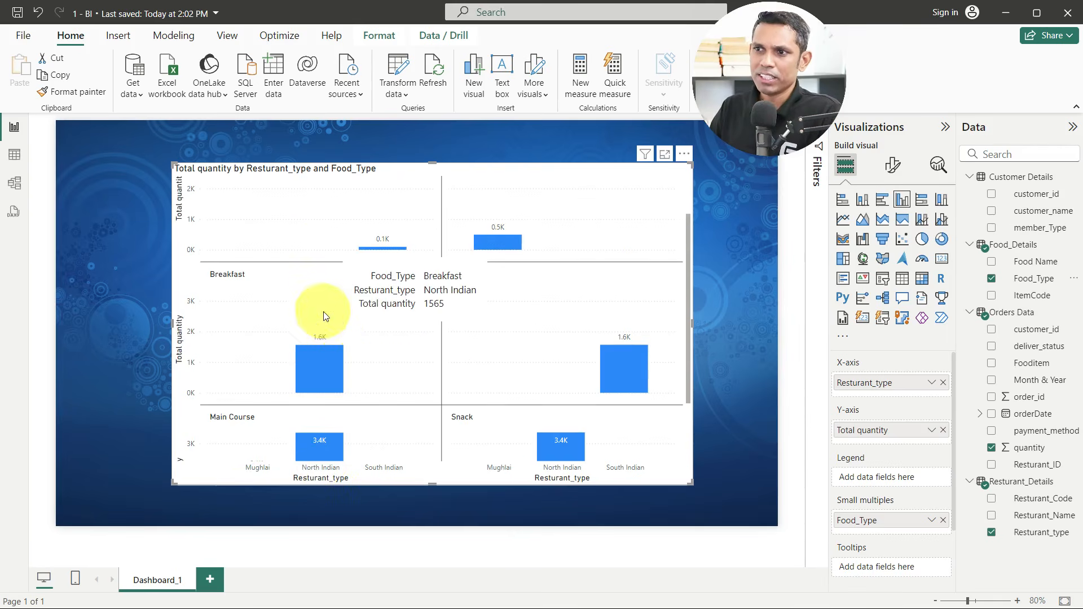
scroll(349, 340, down, 1)
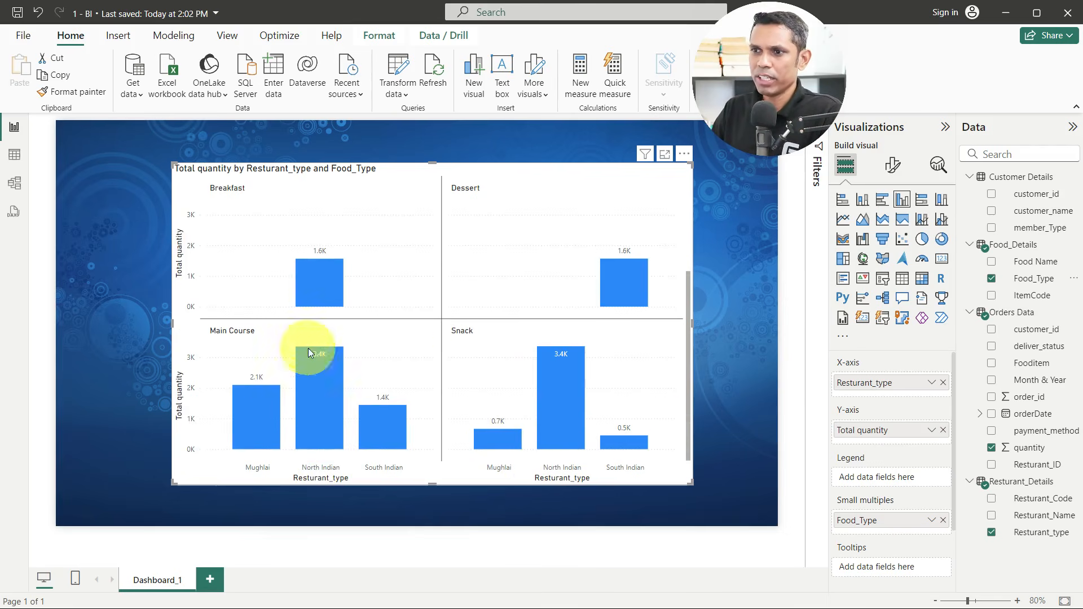
scroll(370, 393, up, 2)
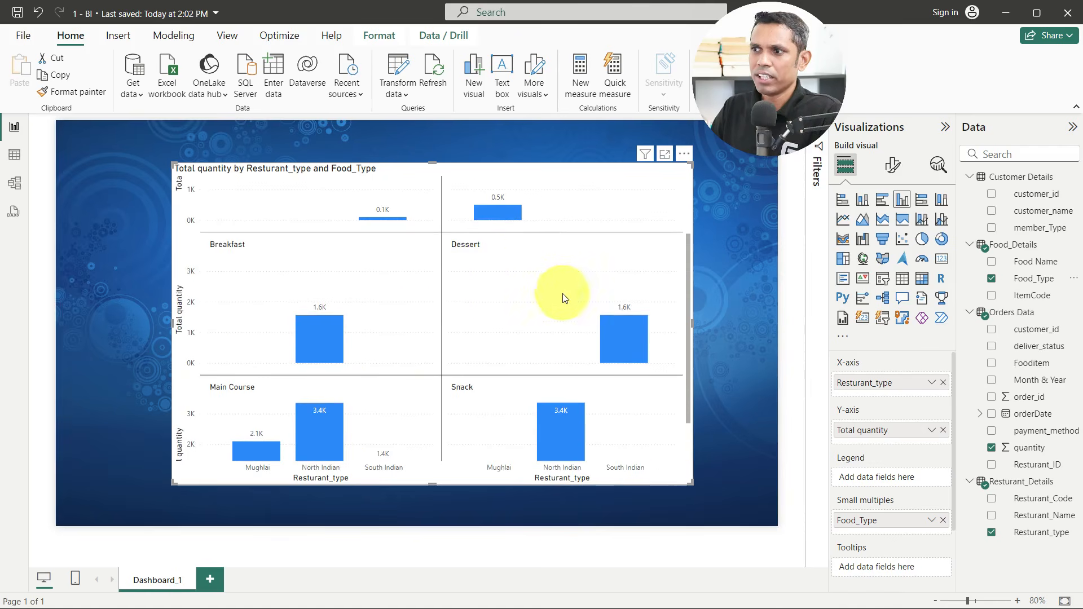
scroll(600, 383, down, 2)
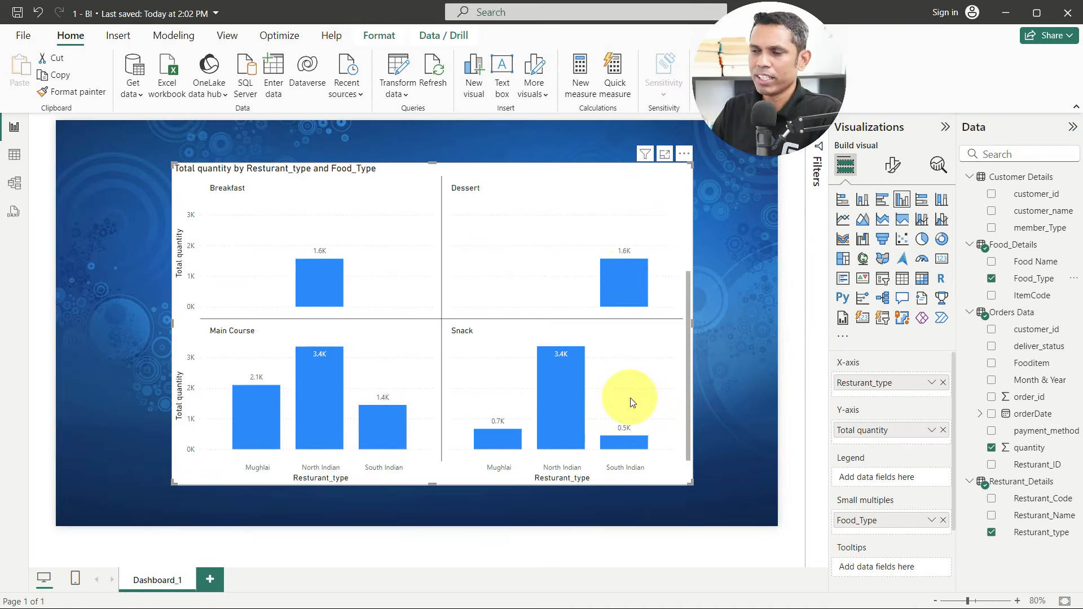
scroll(630, 400, up, 1)
scroll(630, 400, up, 2)
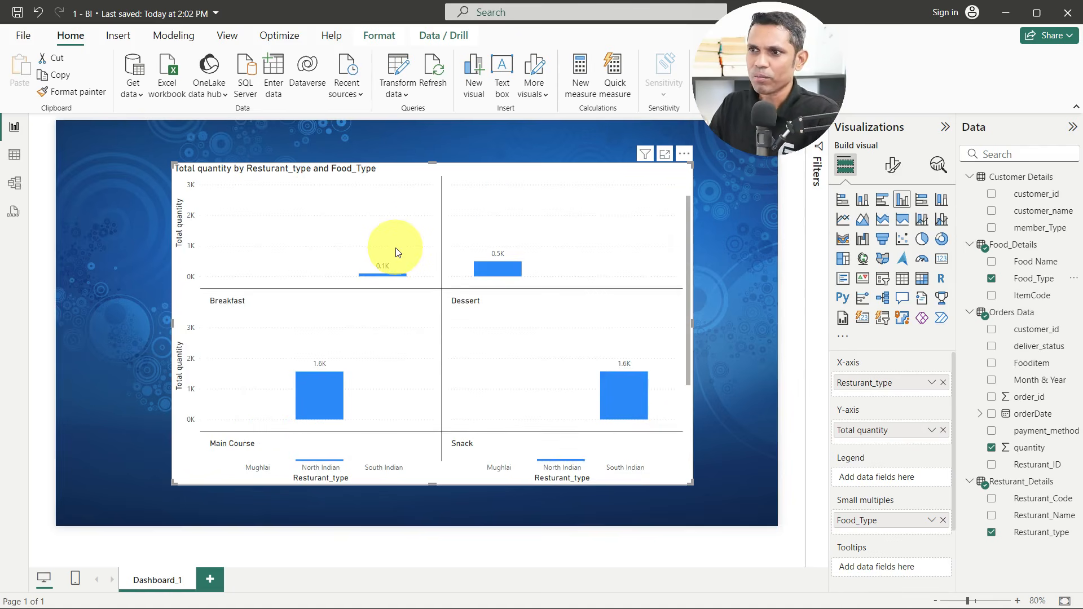
scroll(416, 249, down, 3)
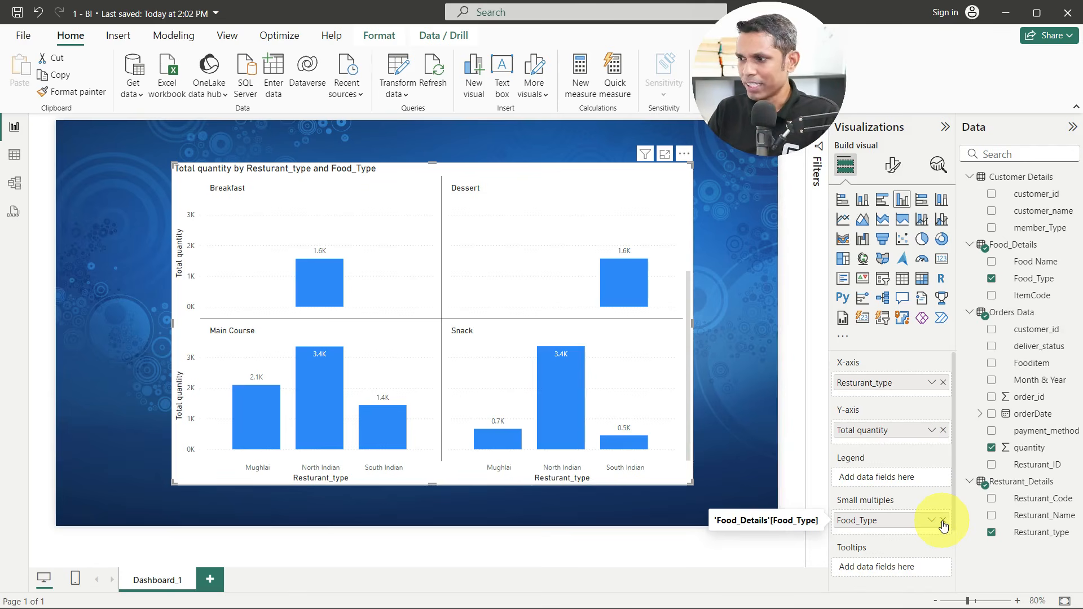
Remove Food_Type from the small multiples and inspect the North Indian column's default tooltip
click(943, 521)
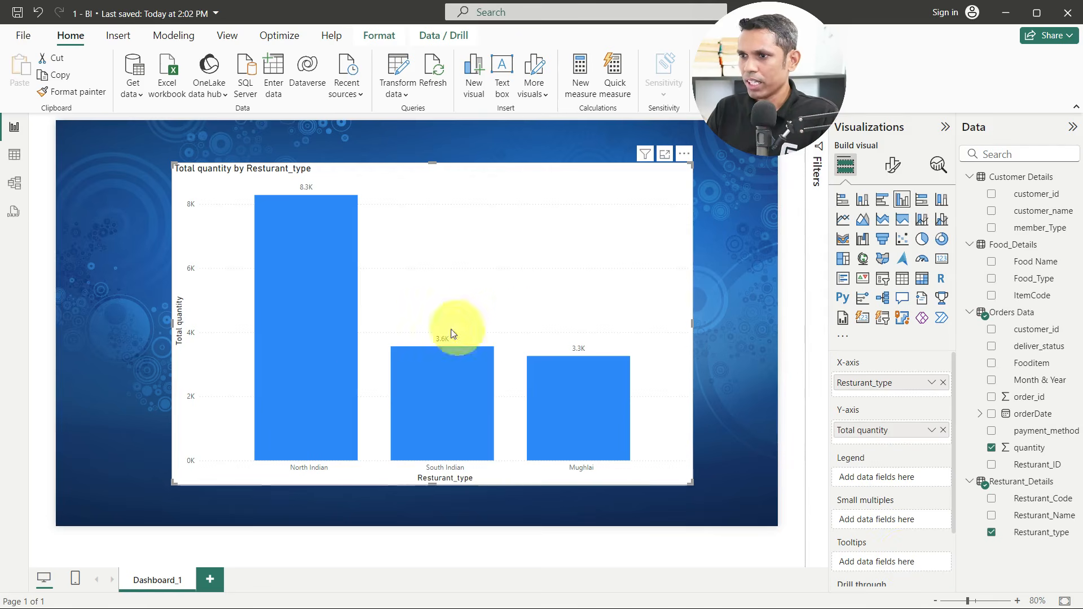
mouse_move(320, 333)
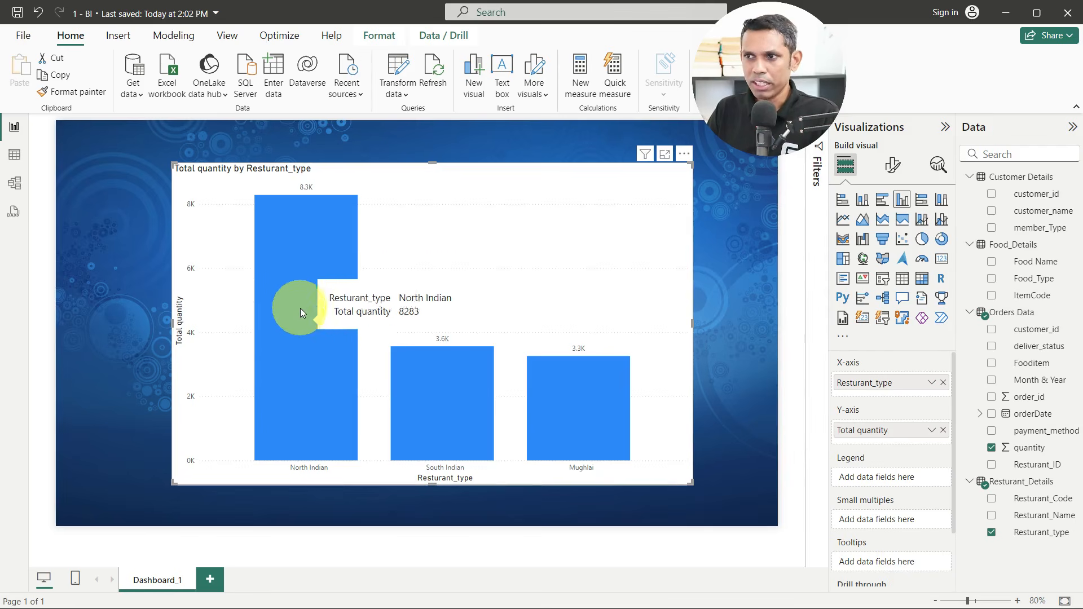
mouse_move(306, 211)
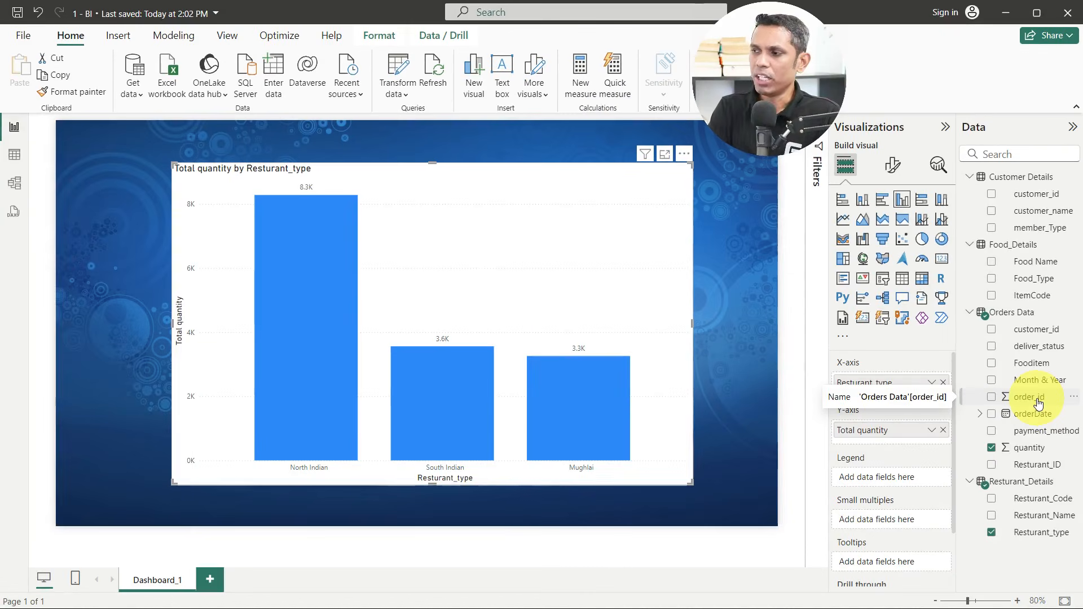
Add order_id from the Orders Data table to the chart's tooltips and set its aggregation to Count
drag(996, 427, 803, 608)
drag(942, 540, 914, 562)
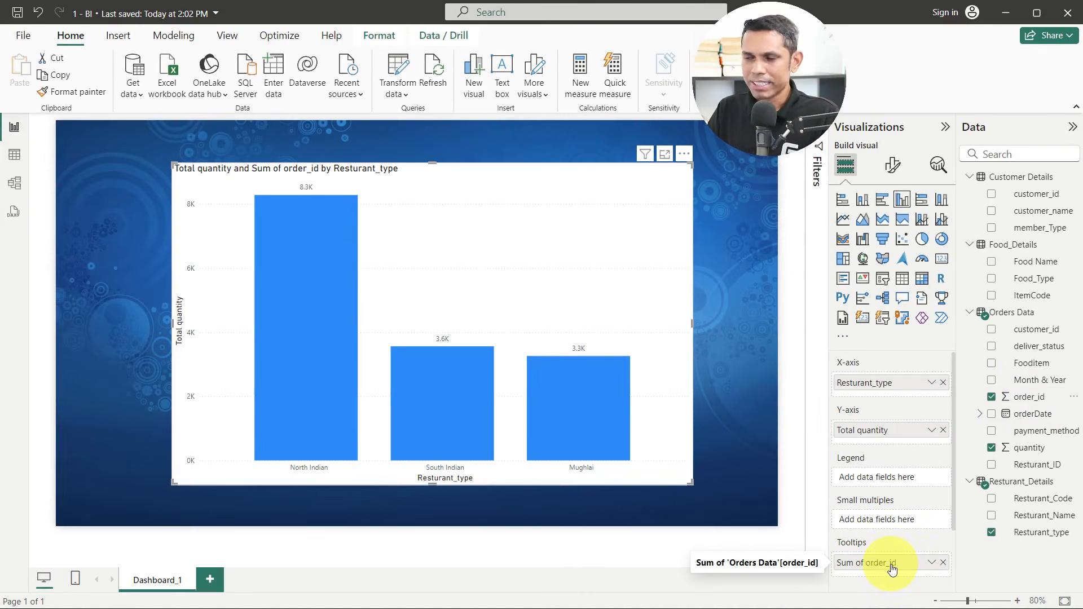
click(931, 564)
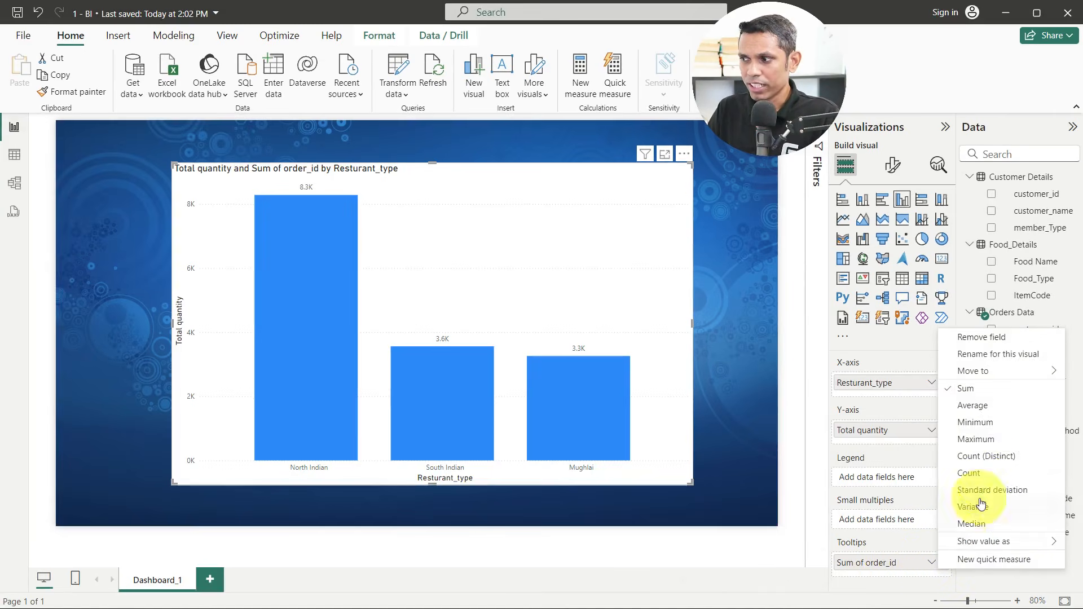
click(984, 474)
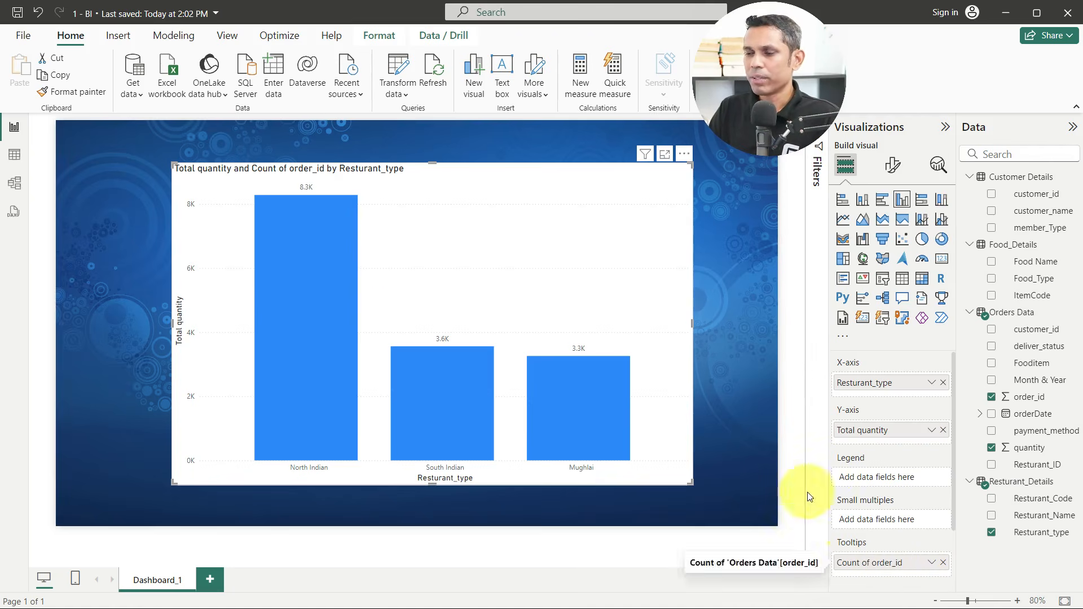
mouse_move(299, 323)
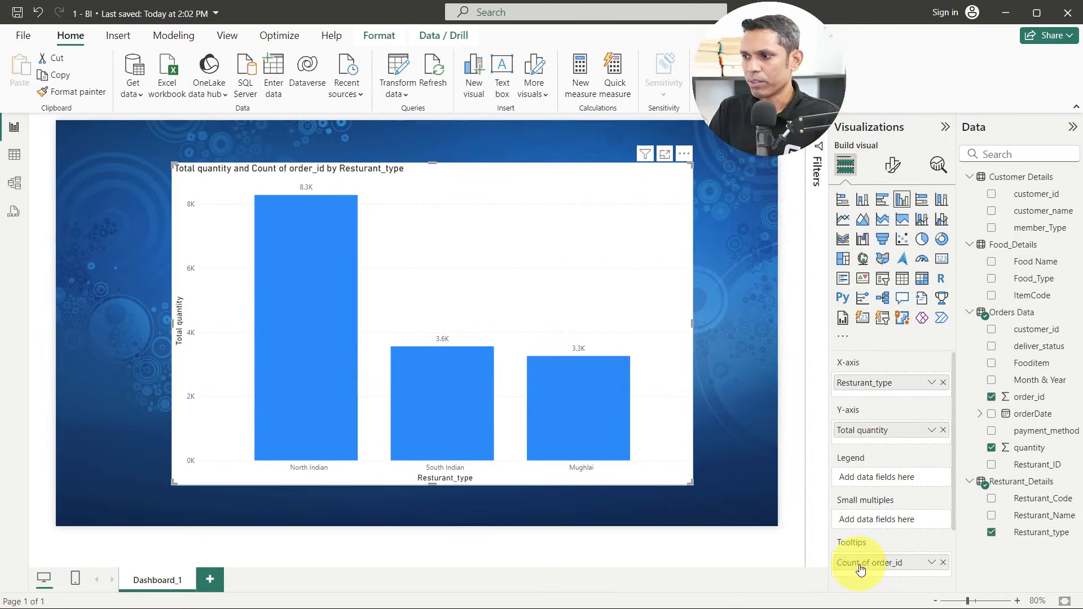
Rename the order_id count in the chart's tooltips to "Total Transactions"
double_click(860, 563)
key(BackSpace)
text(total trans)
text(c)
text(ctions)
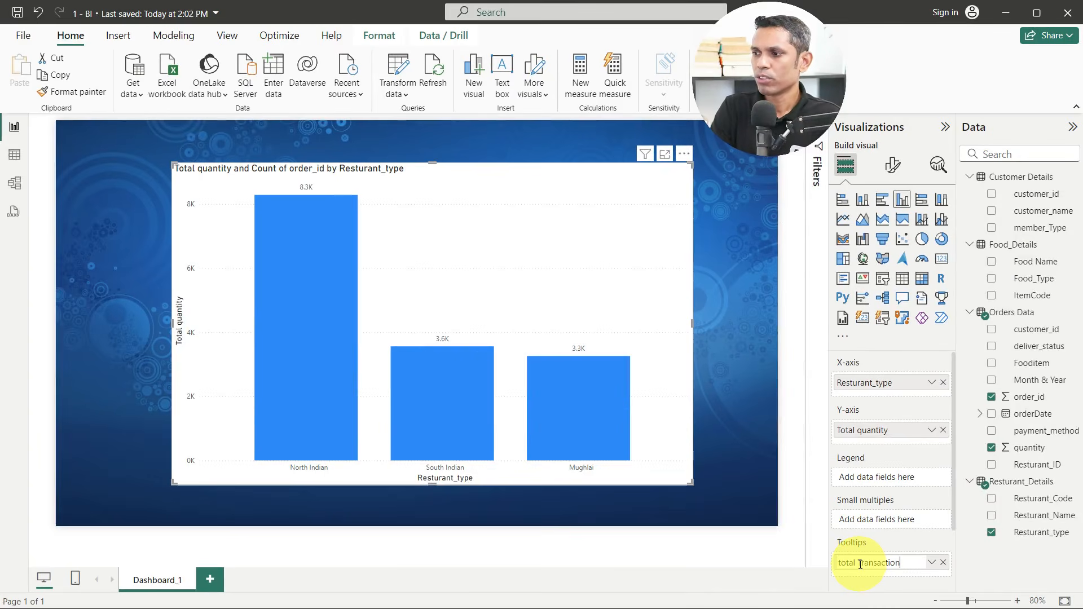
key(Delete)
text(T)
key(Return)
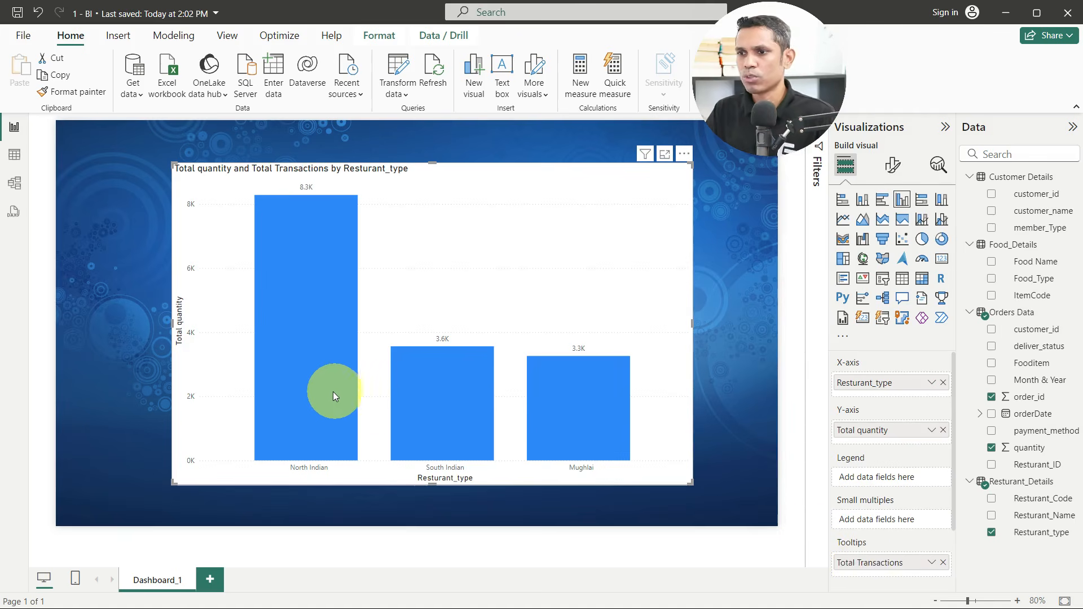
Inspect the Total Transactions tooltip entry on the columns for the different restaurant types
mouse_move(316, 378)
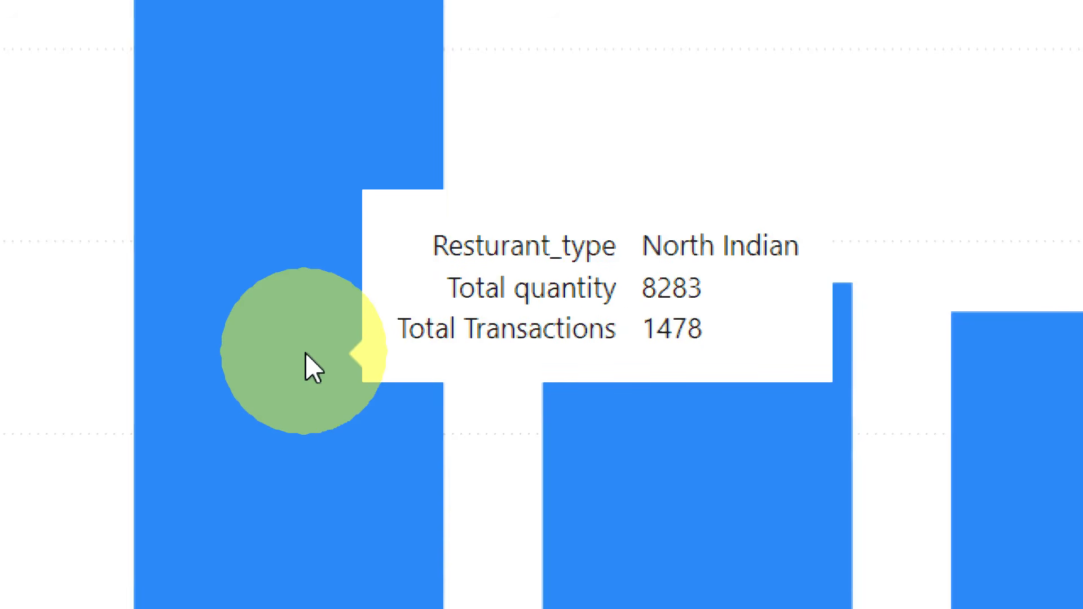
mouse_move(667, 424)
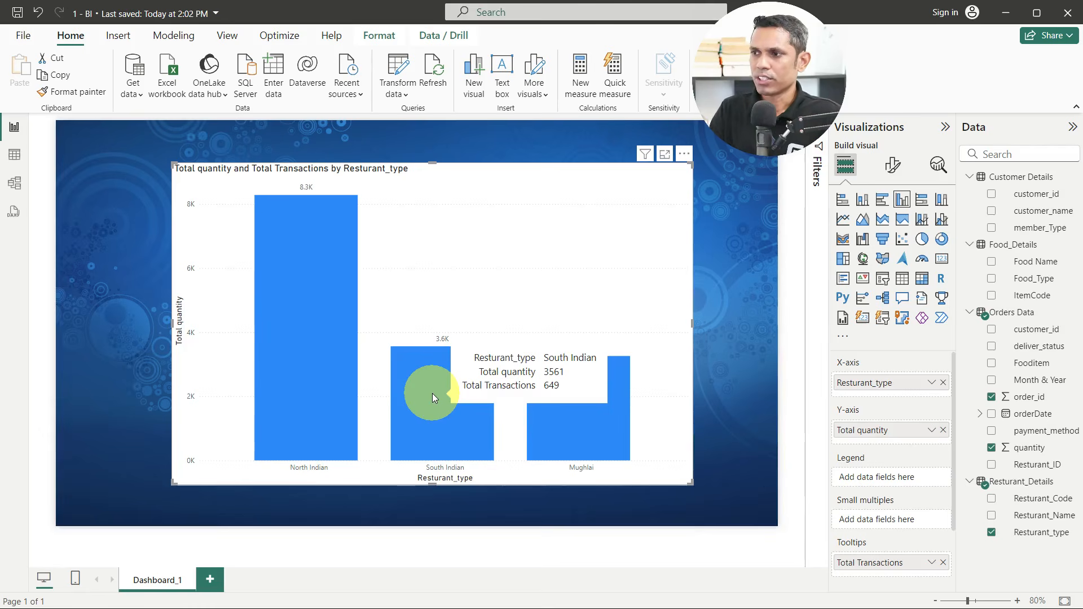
mouse_move(627, 415)
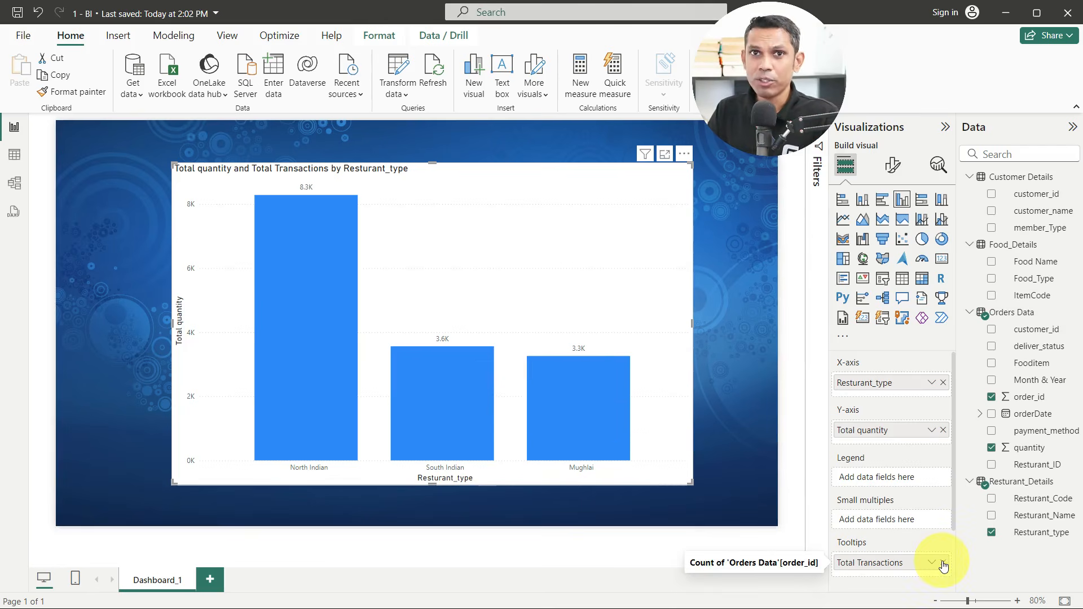
mouse_move(330, 351)
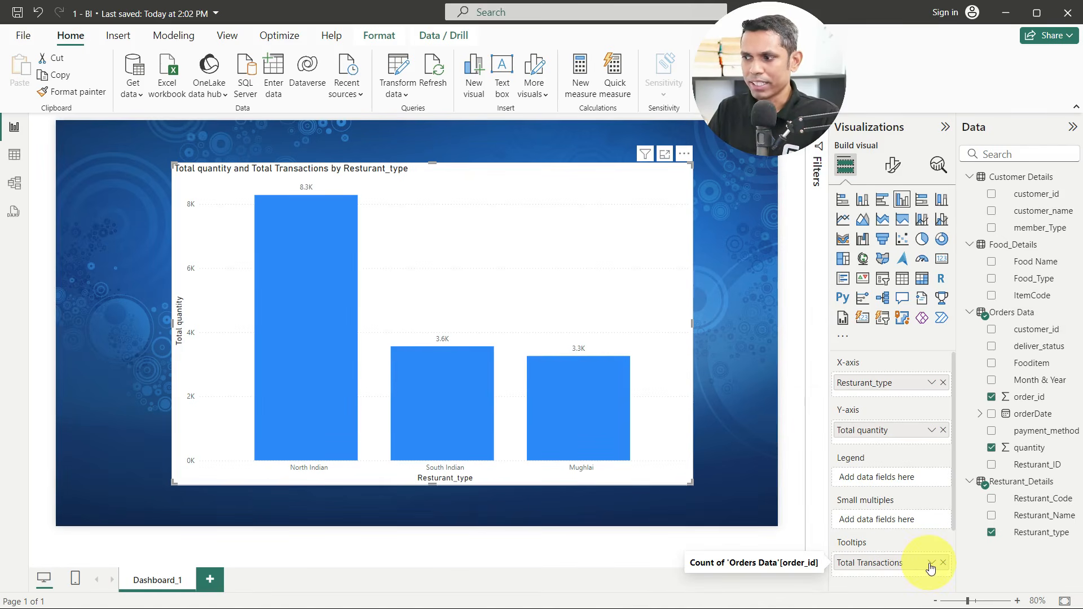
mouse_move(341, 372)
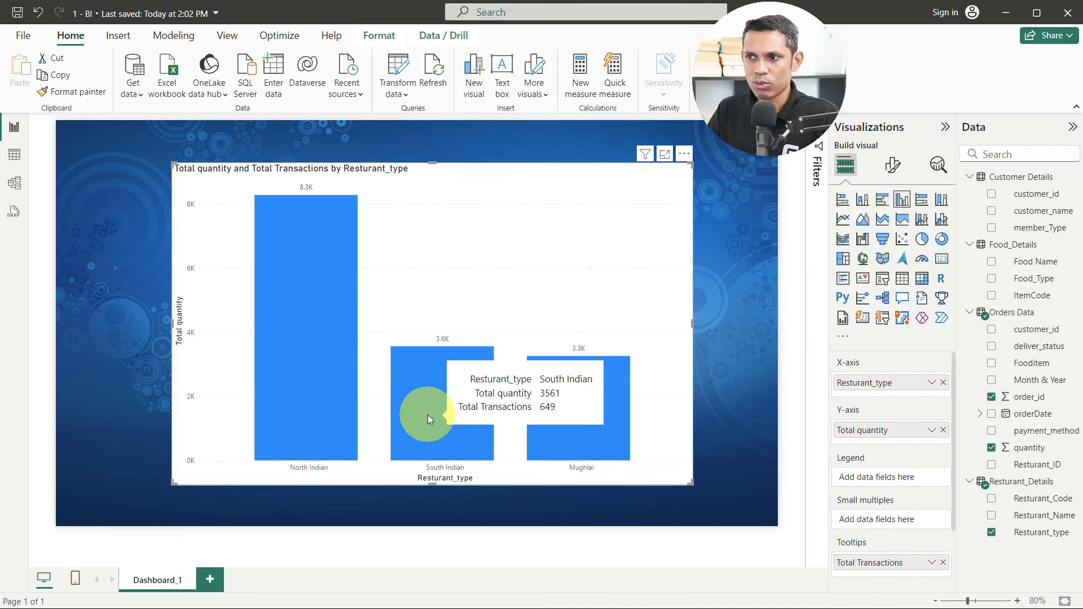
mouse_move(533, 418)
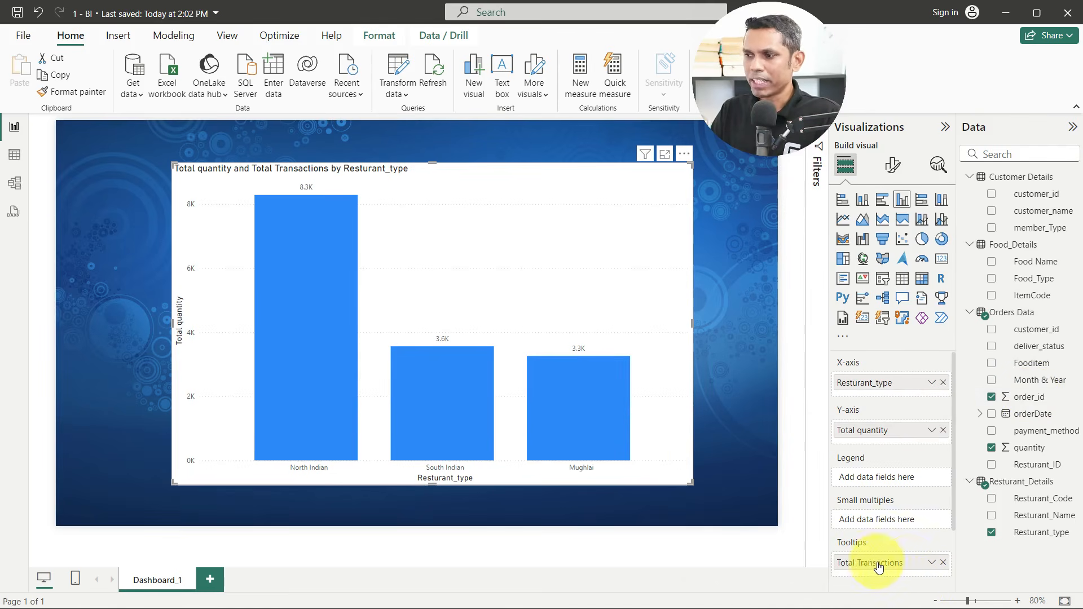
Replace Total Transactions in the tooltips with the count of customer_id from Orders Data and inspect it on the North Indian and South Indian columns
click(942, 563)
drag(1036, 330, 908, 569)
click(931, 563)
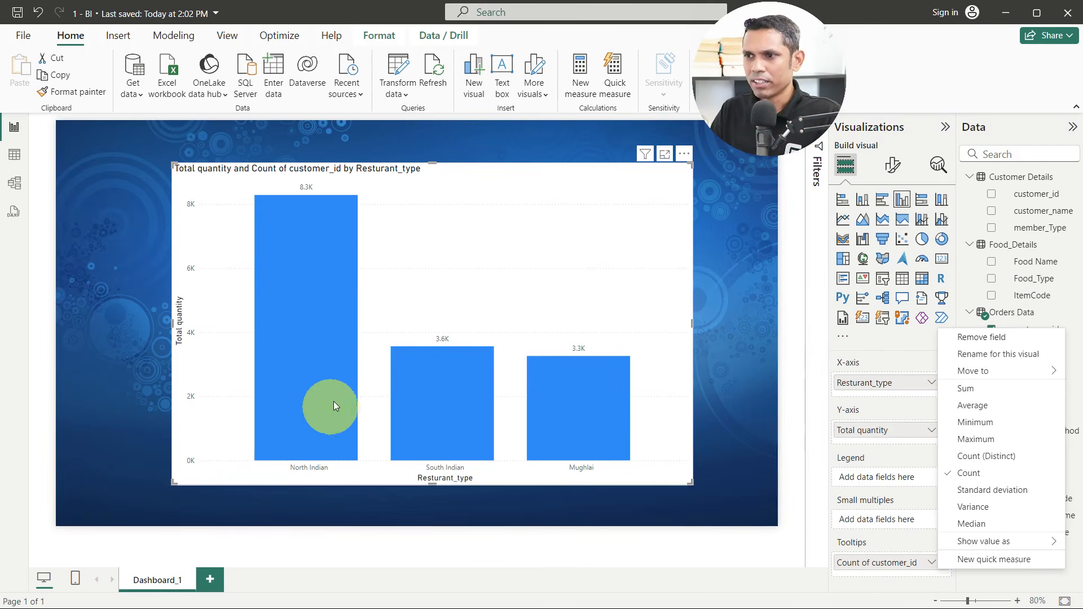
click(325, 363)
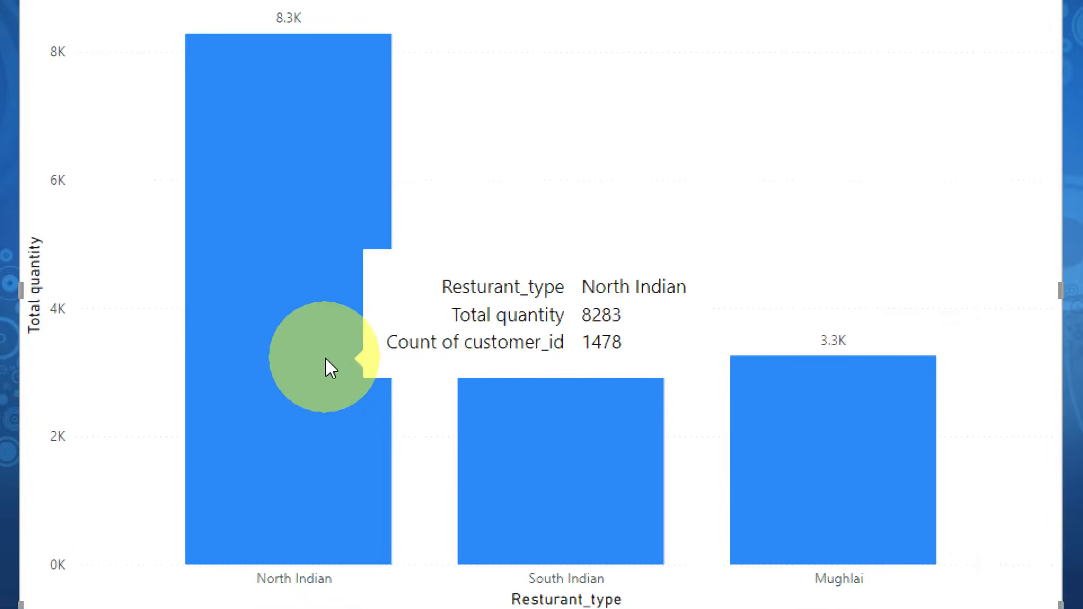
mouse_move(550, 411)
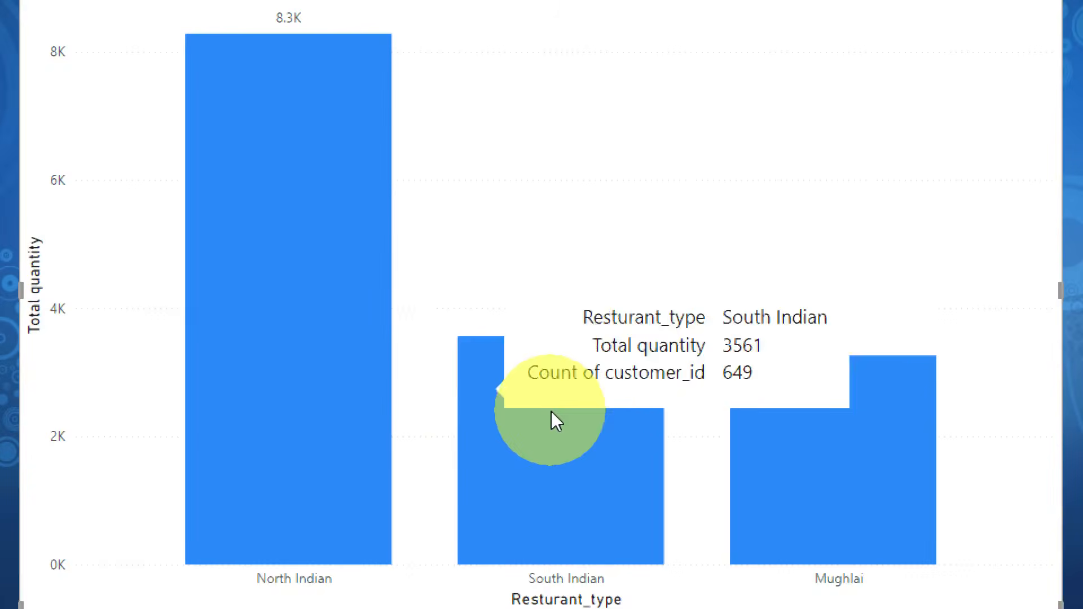